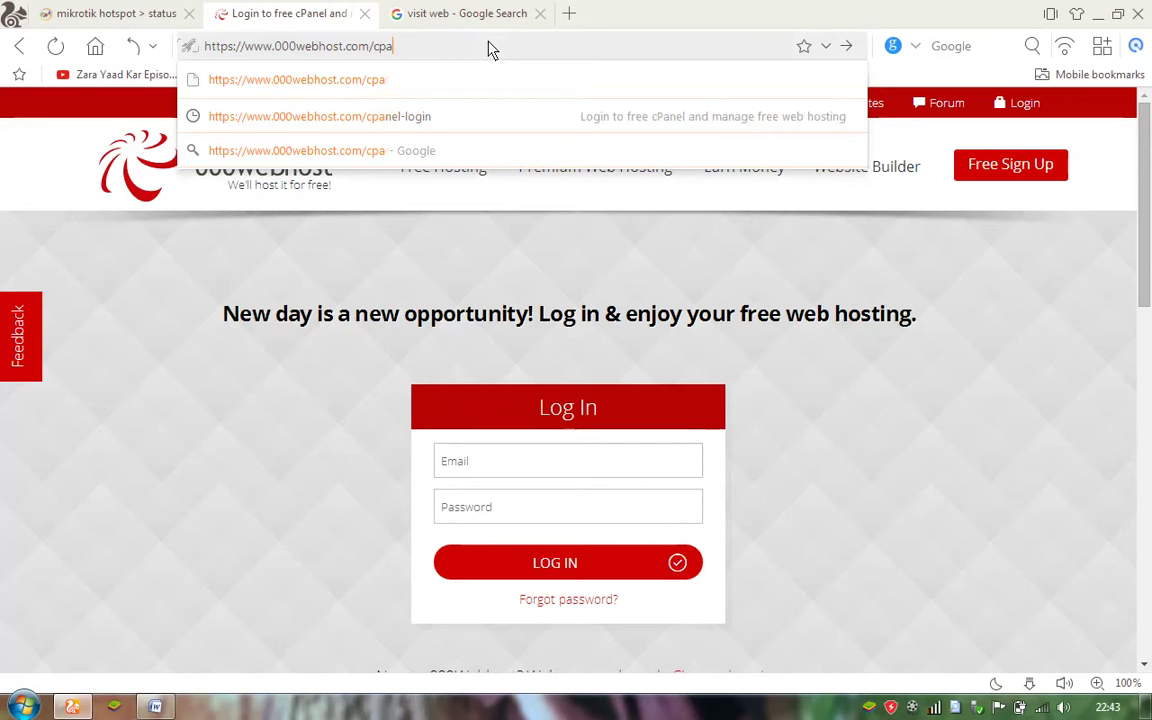
# Load the 000webhost.com home page and scroll through it.
pyautogui.press('Return')
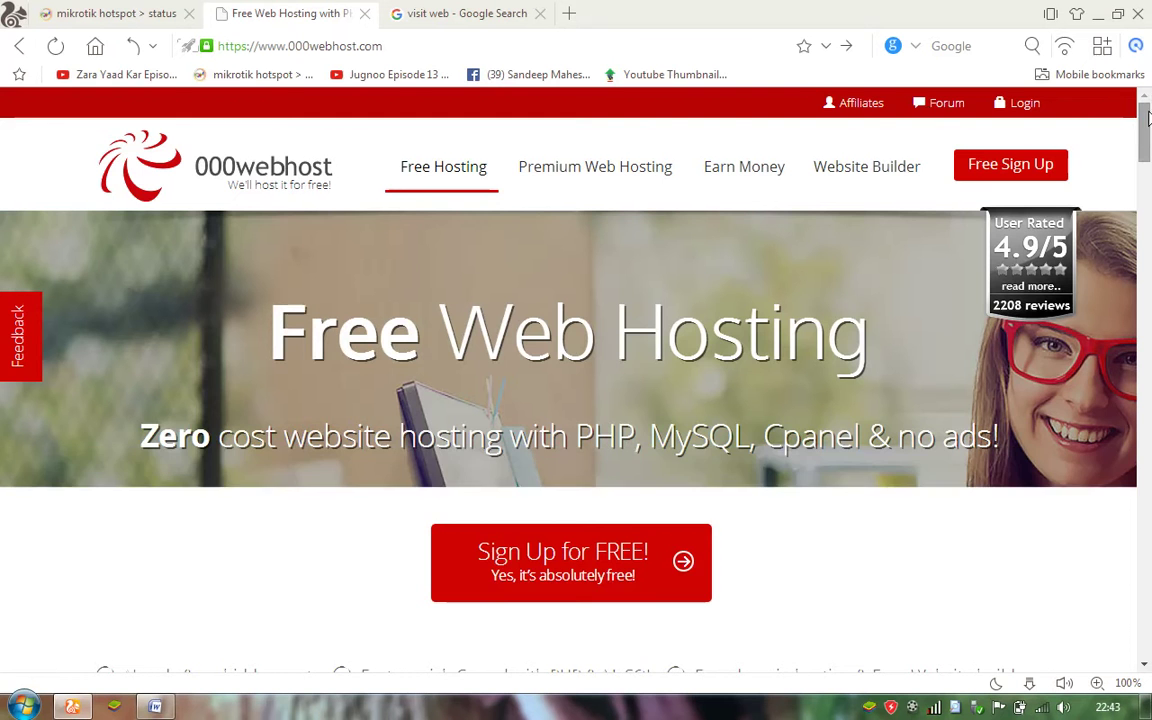
pyautogui.scroll(-5, 1148, 125)
pyautogui.scroll(5, 1148, 125)
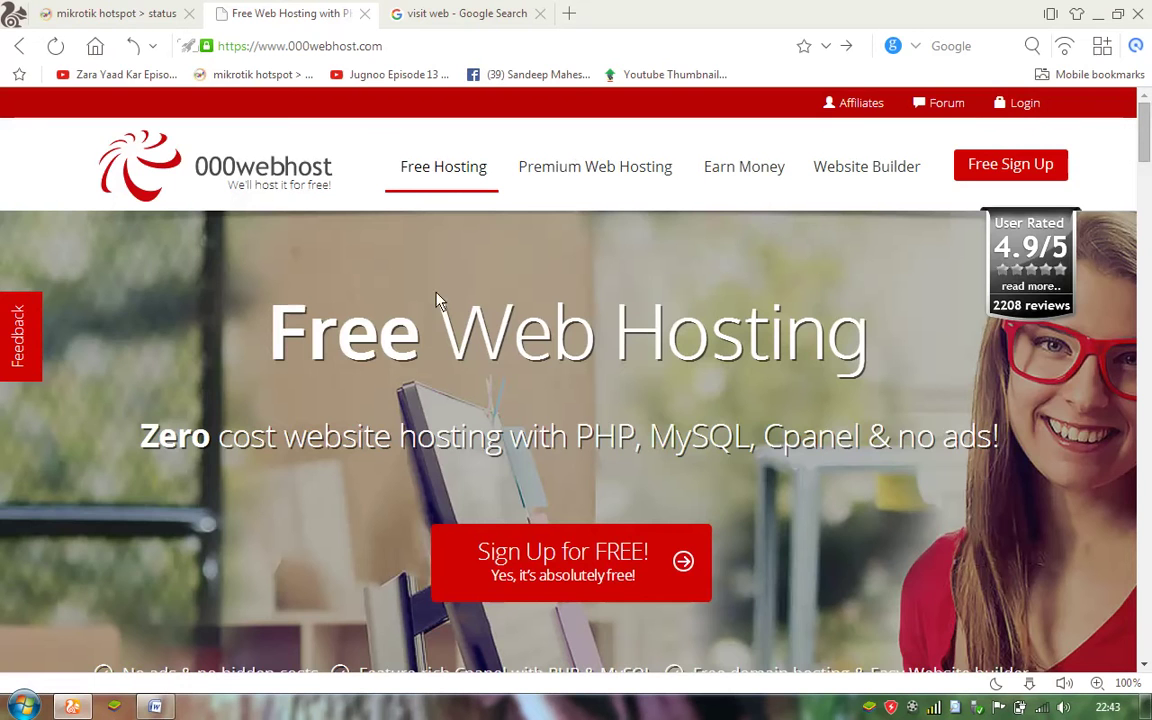
# Highlight the login-or-register step in the Word notes, then return to the browser.
pyautogui.click(157, 710)
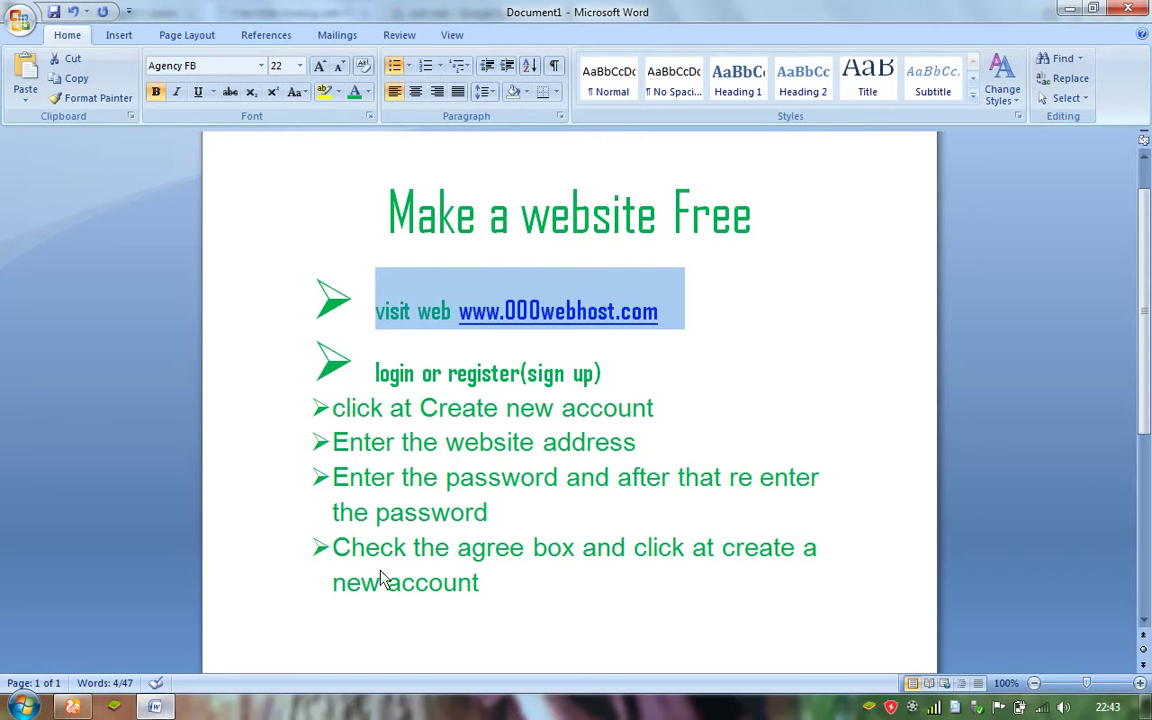
pyautogui.moveTo(604, 378); pyautogui.dragTo(404, 388)
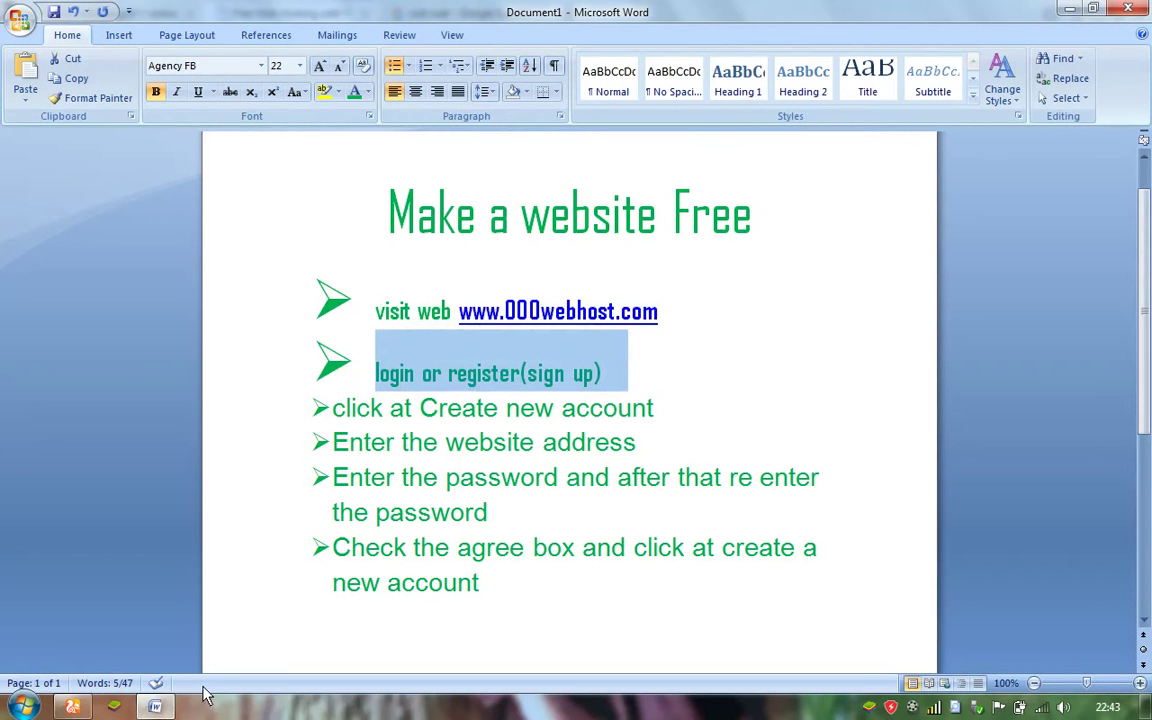
pyautogui.click(72, 707)
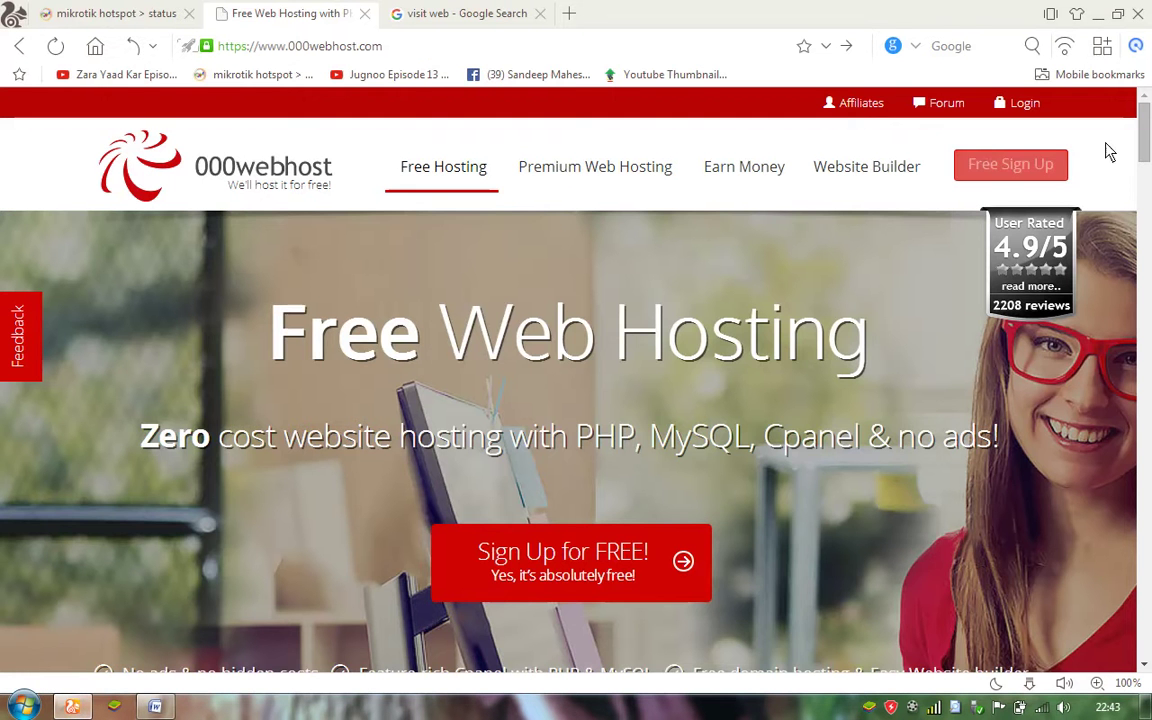
# Go from the 000webhost Login page to the empty Free Sign Up registration form.
pyautogui.click(1040, 106)
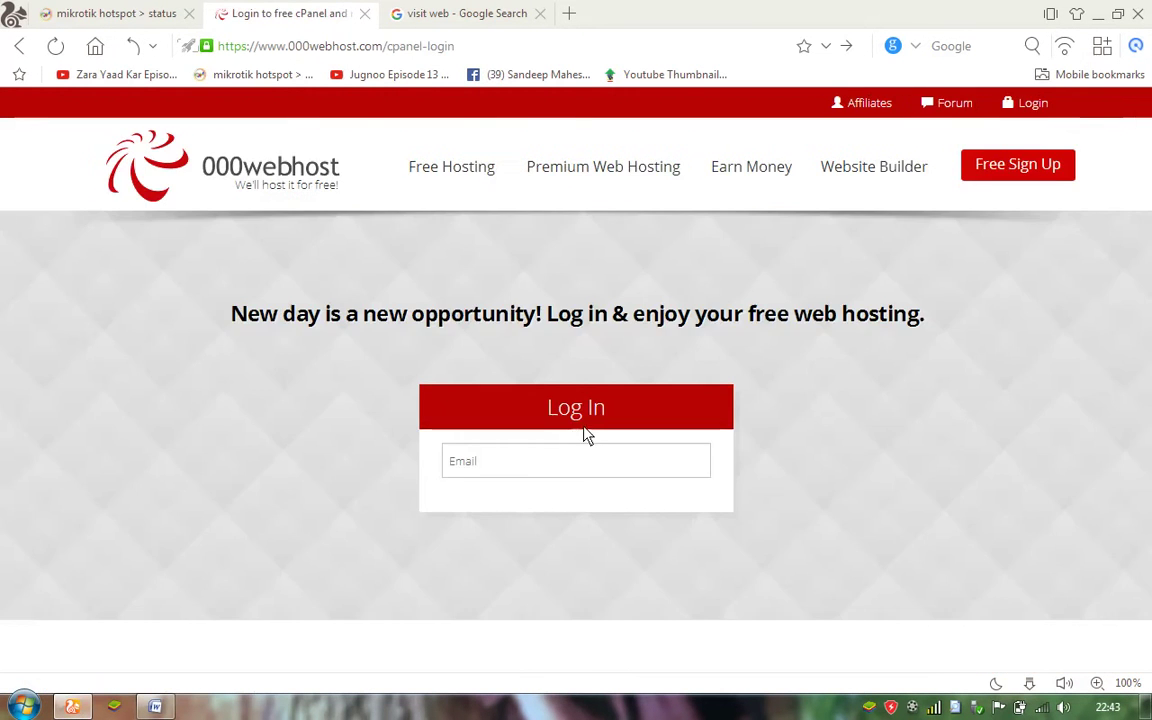
pyautogui.scroll(-1, 1150, 268)
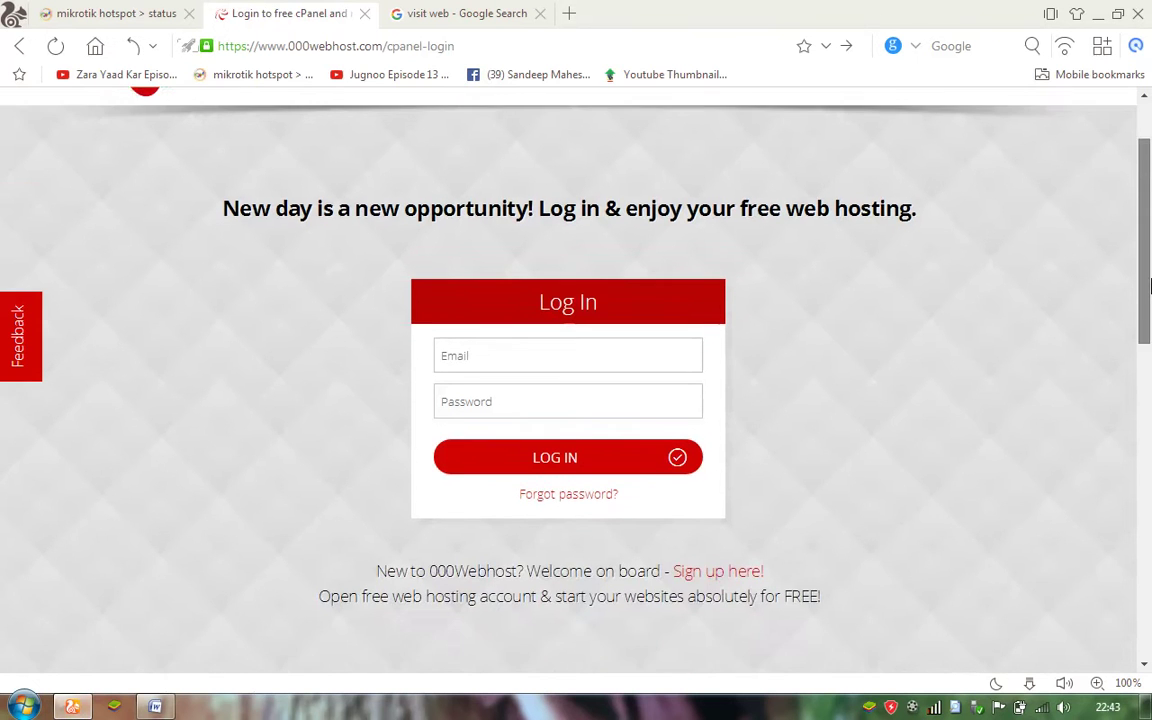
pyautogui.scroll(1, 1150, 262)
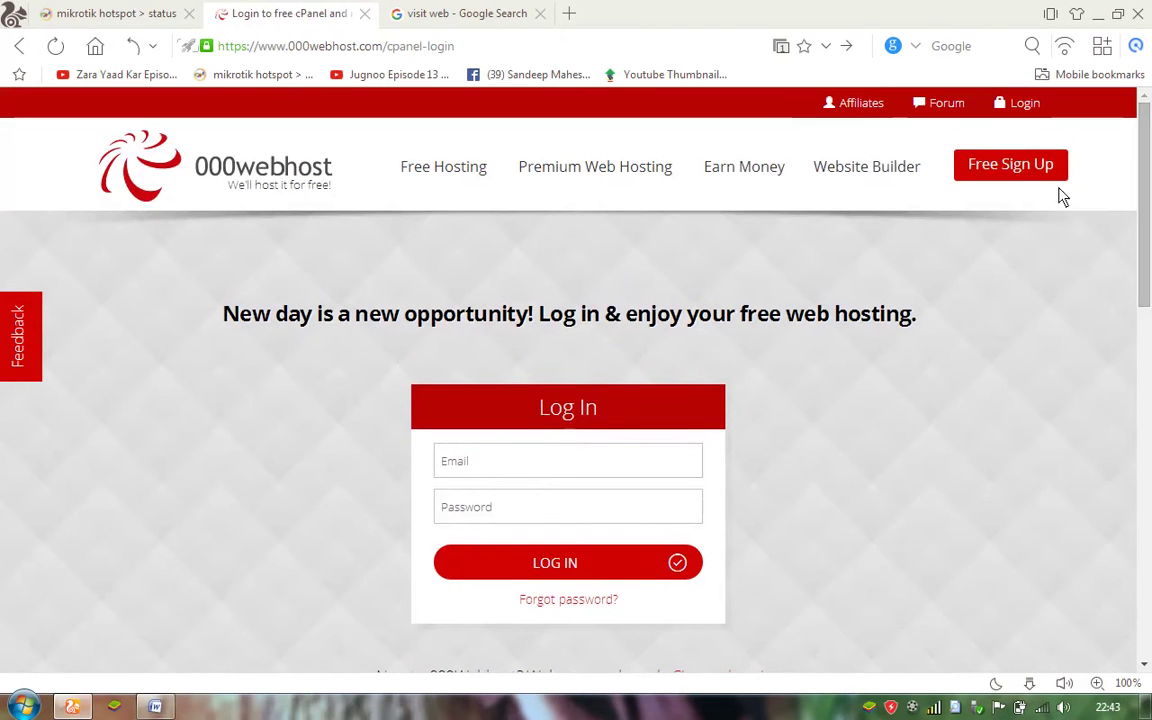
pyautogui.click(1043, 166)
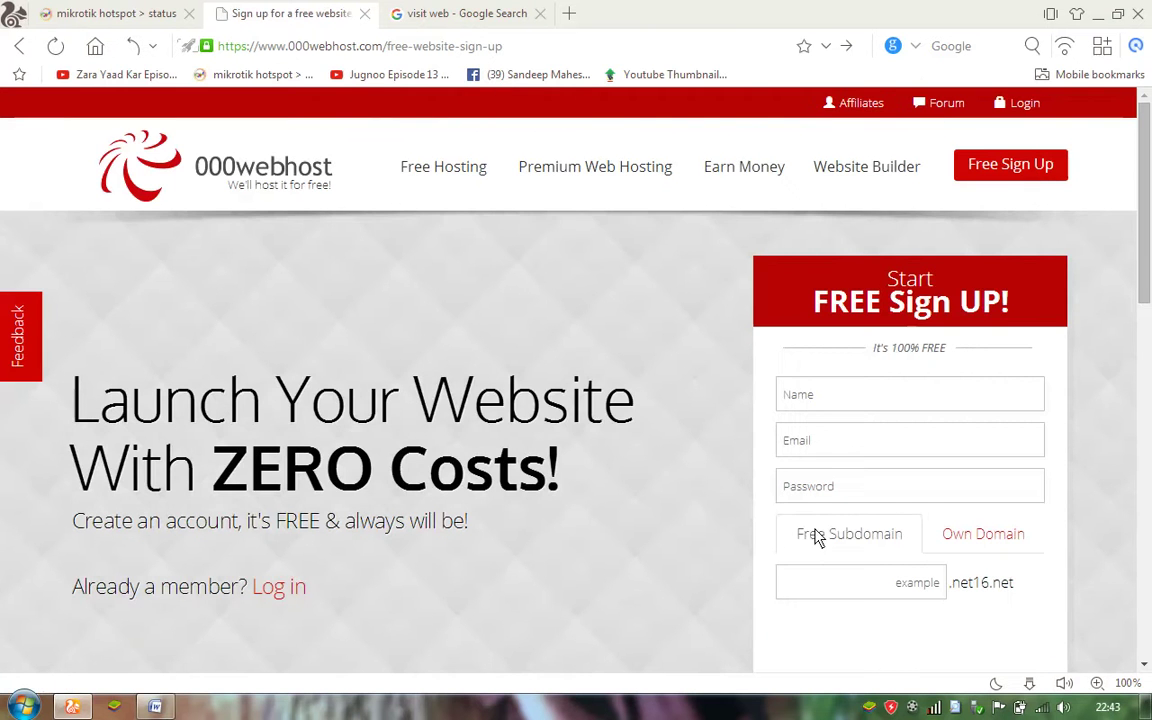
pyautogui.moveTo(1146, 196); pyautogui.dragTo(1140, 227)
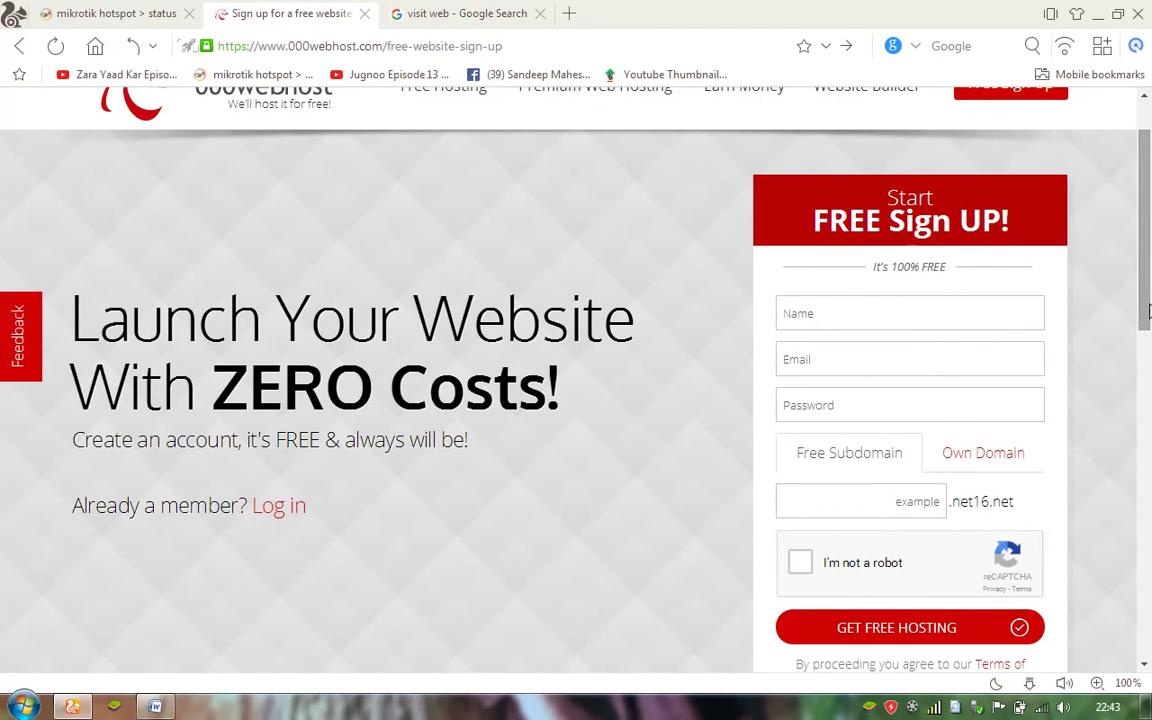
pyautogui.scroll(2, 1148, 311)
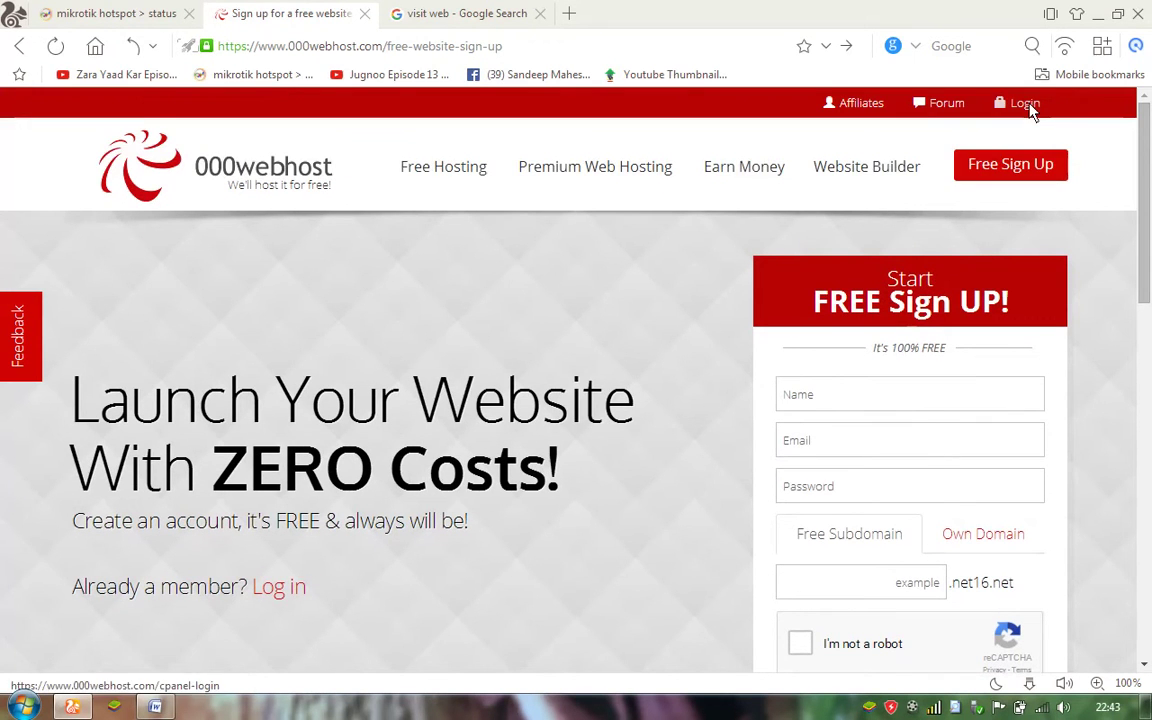
# Log in using the saved account e-mail from autocomplete and the account password.
pyautogui.click(1027, 108)
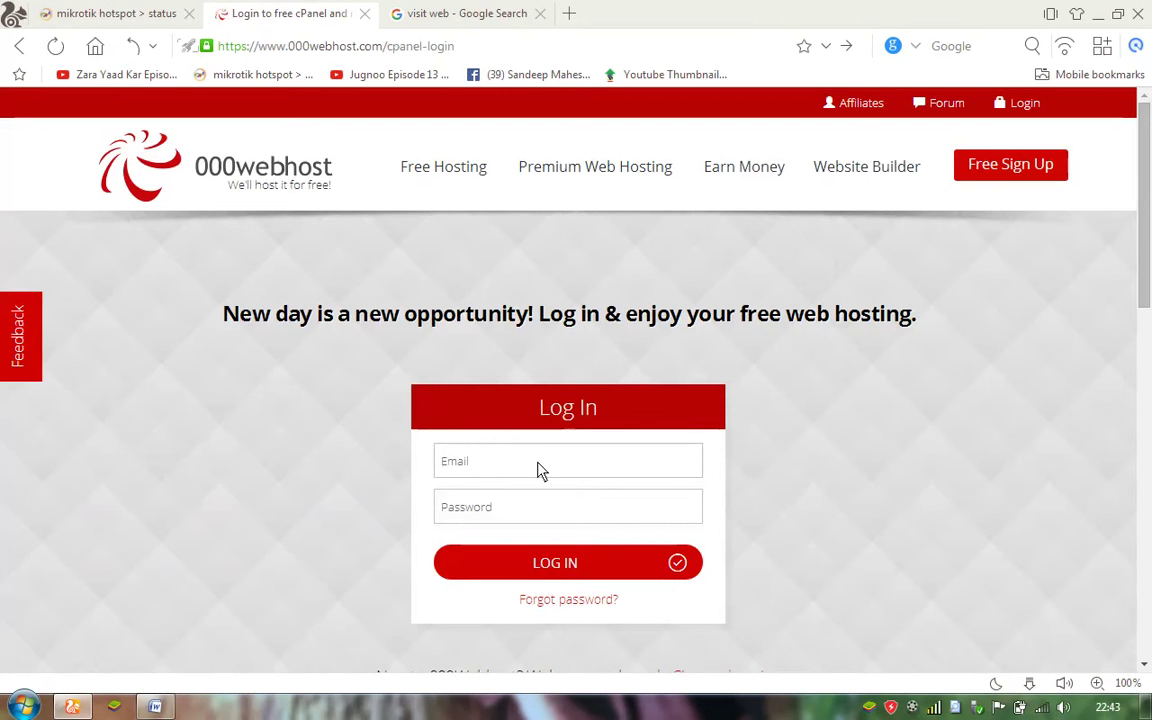
pyautogui.click(537, 470)
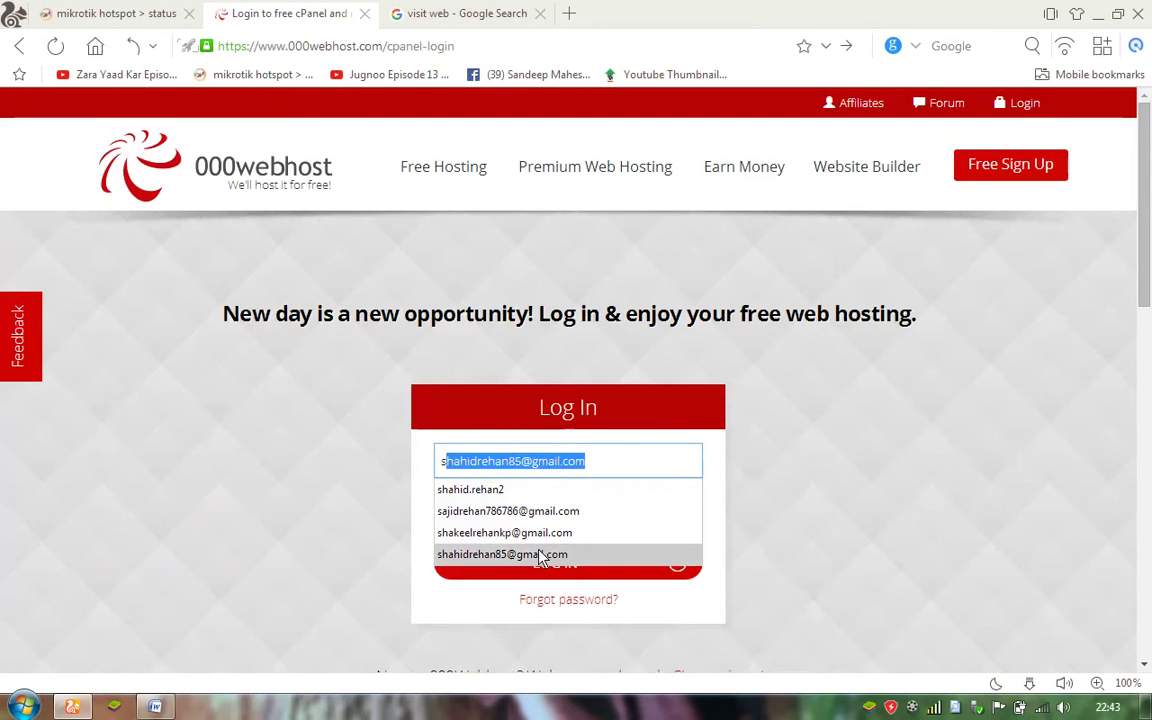
pyautogui.click(540, 555)
pyautogui.click(530, 517)
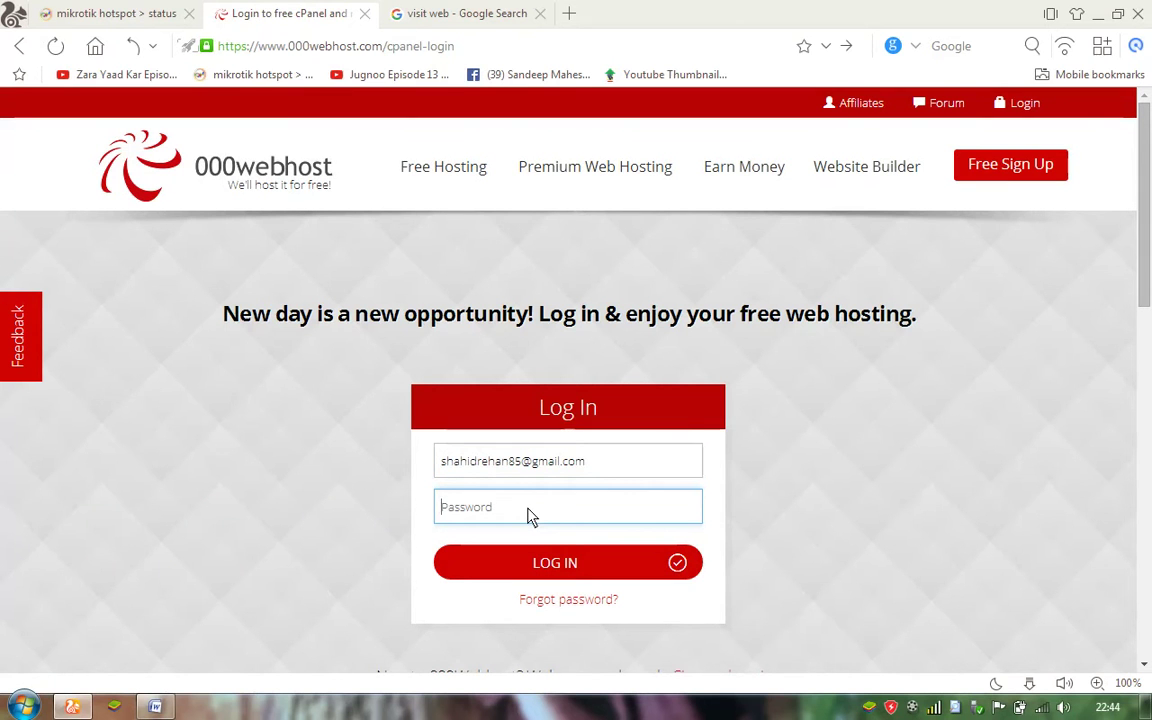
pyautogui.write('********')
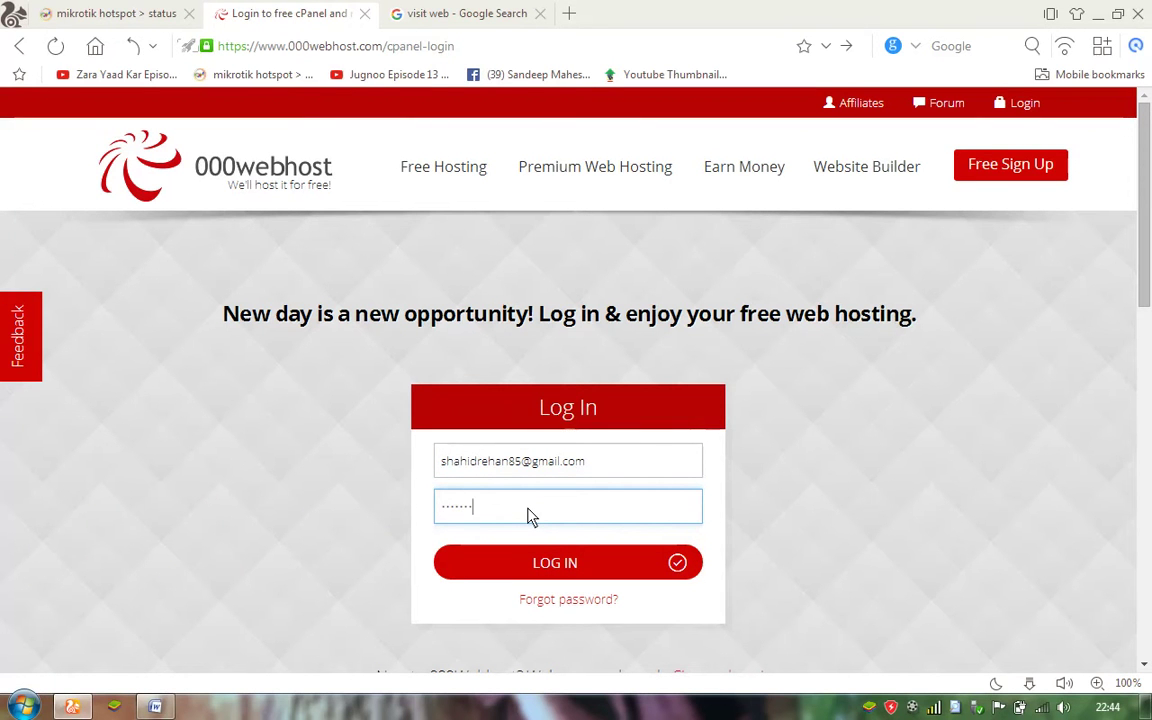
pyautogui.write('*')
pyautogui.click(563, 575)
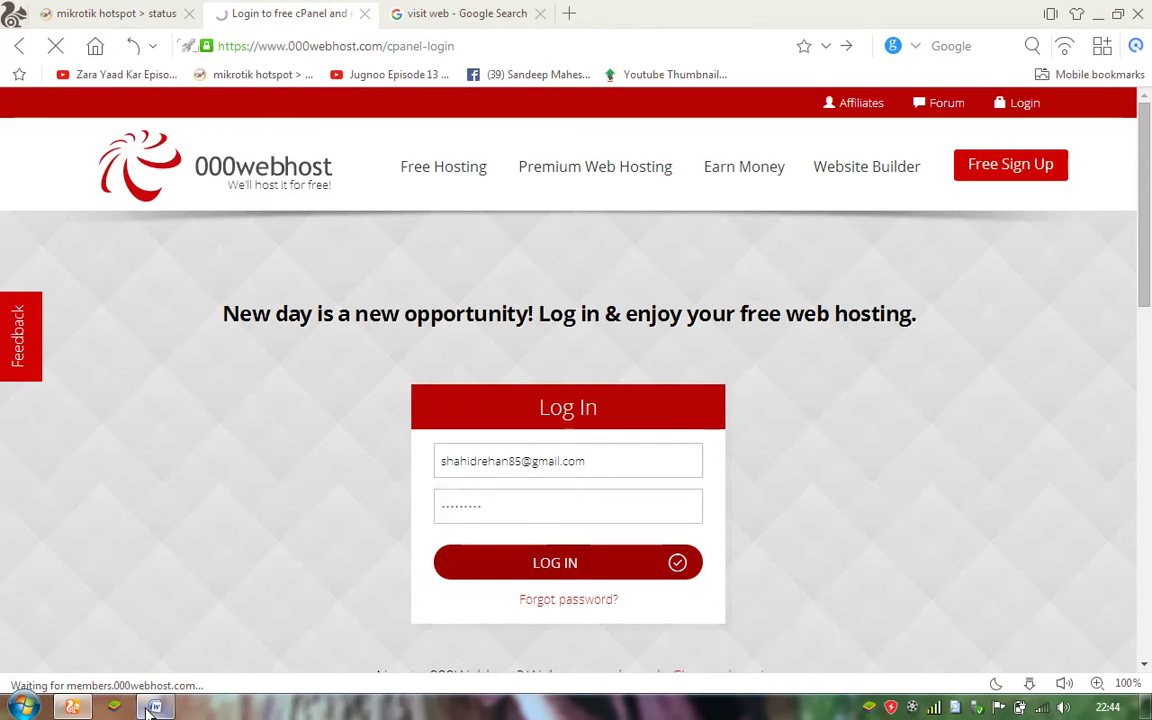
pyautogui.moveTo(150, 710)
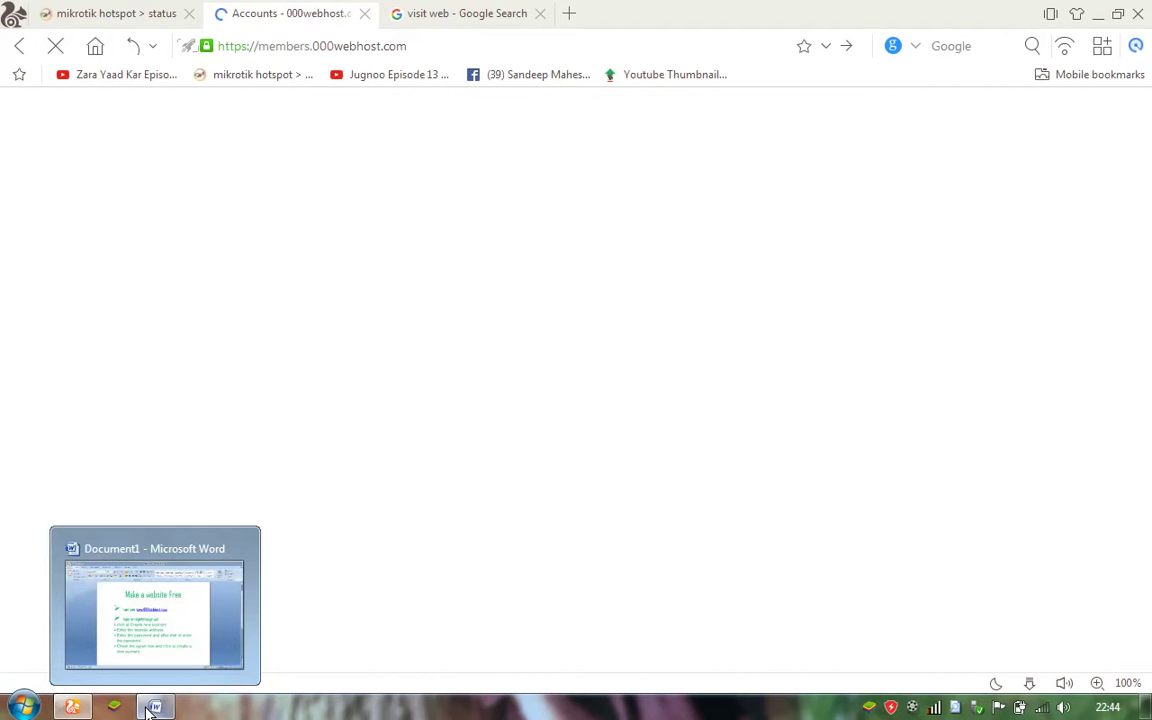
# Highlight the Create new account step in Word, then start a new hosting account.
pyautogui.click(158, 625)
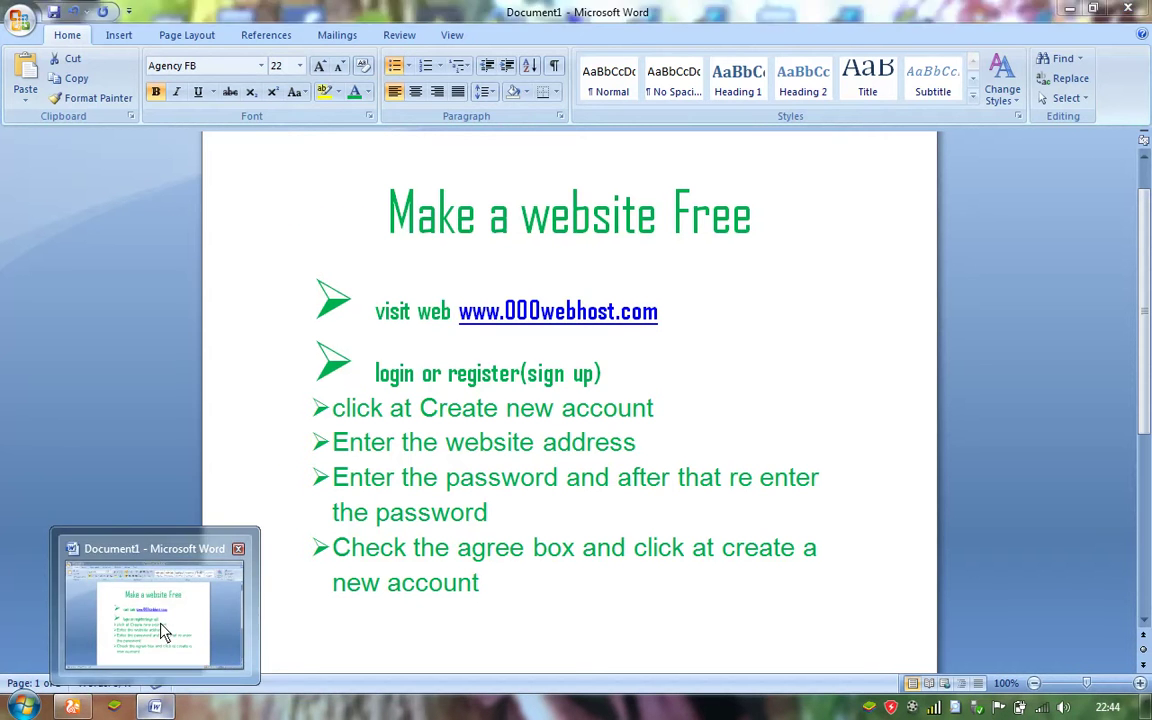
pyautogui.moveTo(668, 420); pyautogui.dragTo(301, 410)
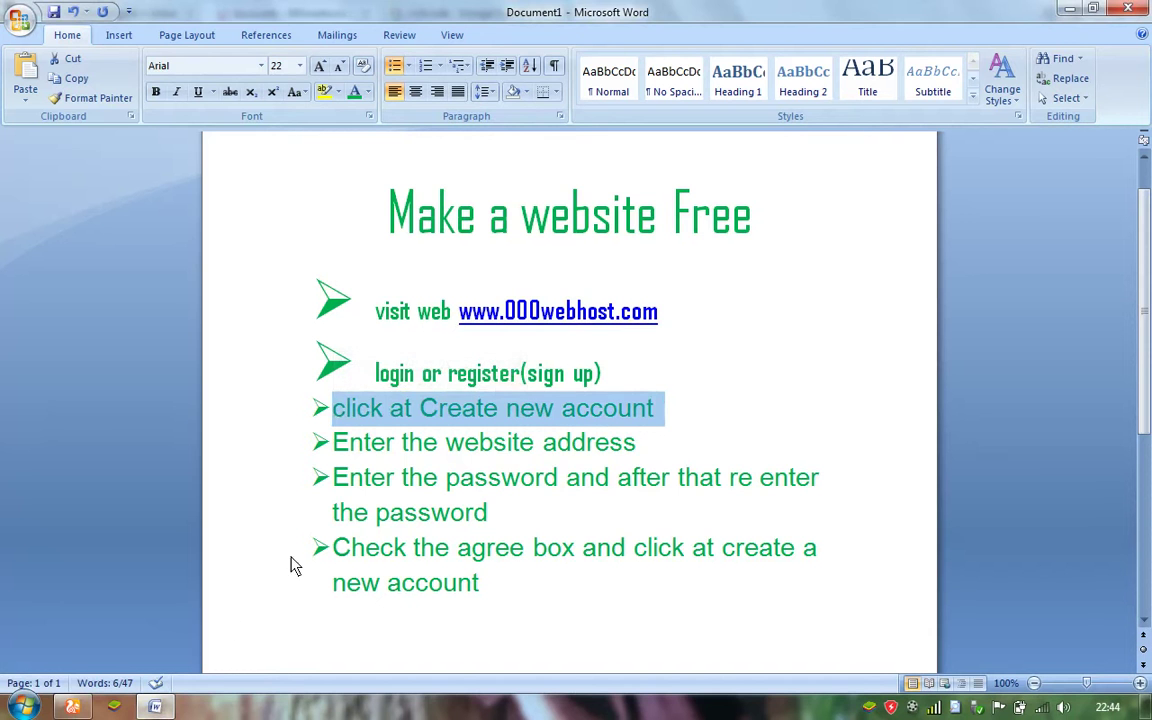
pyautogui.click(75, 708)
pyautogui.click(479, 412)
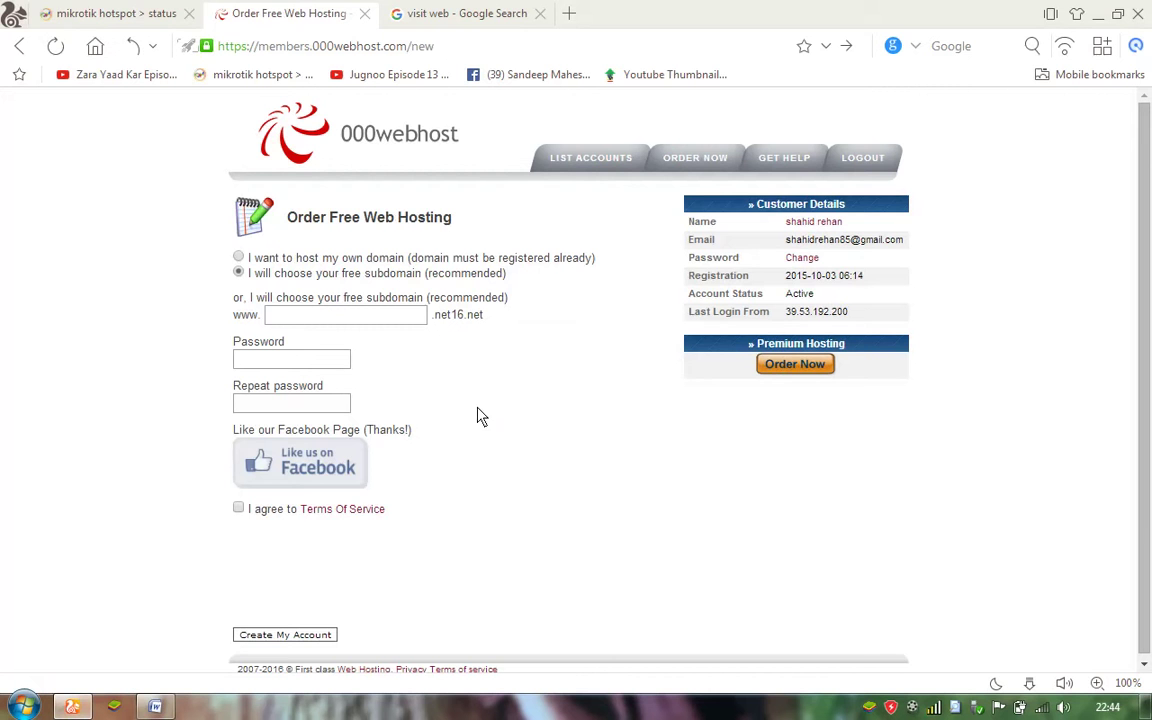
# Highlight the Enter the website address step in Word, then return to the order form.
pyautogui.click(155, 707)
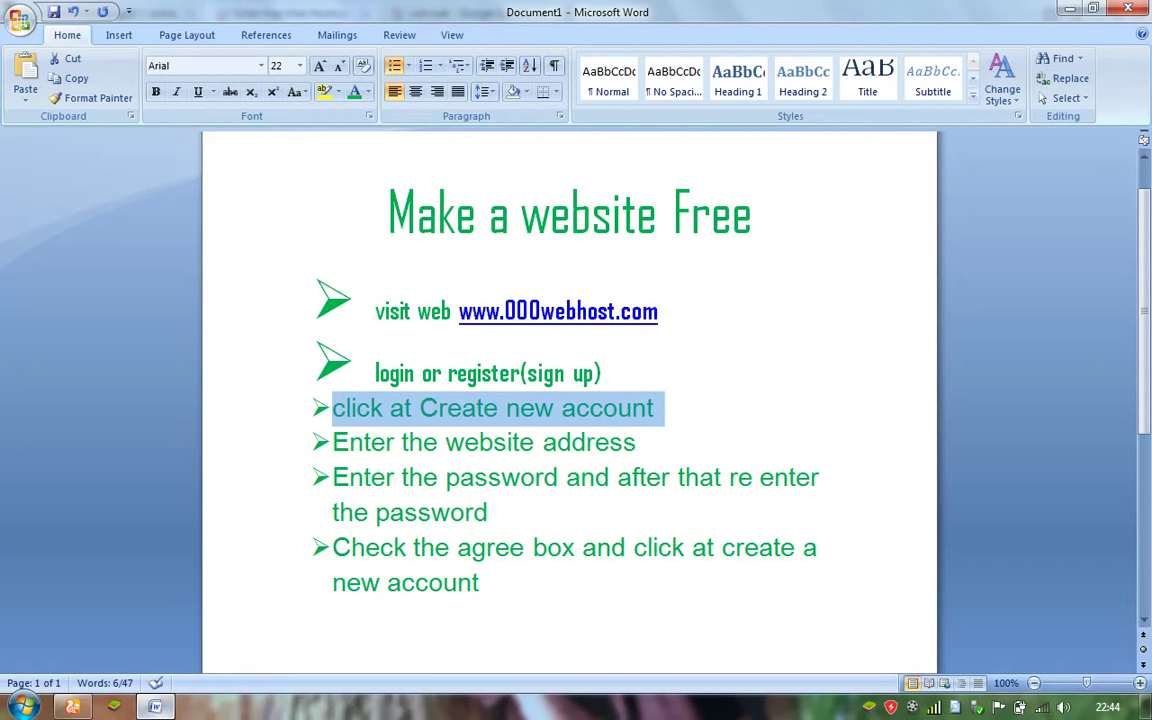
pyautogui.moveTo(334, 443); pyautogui.dragTo(620, 452)
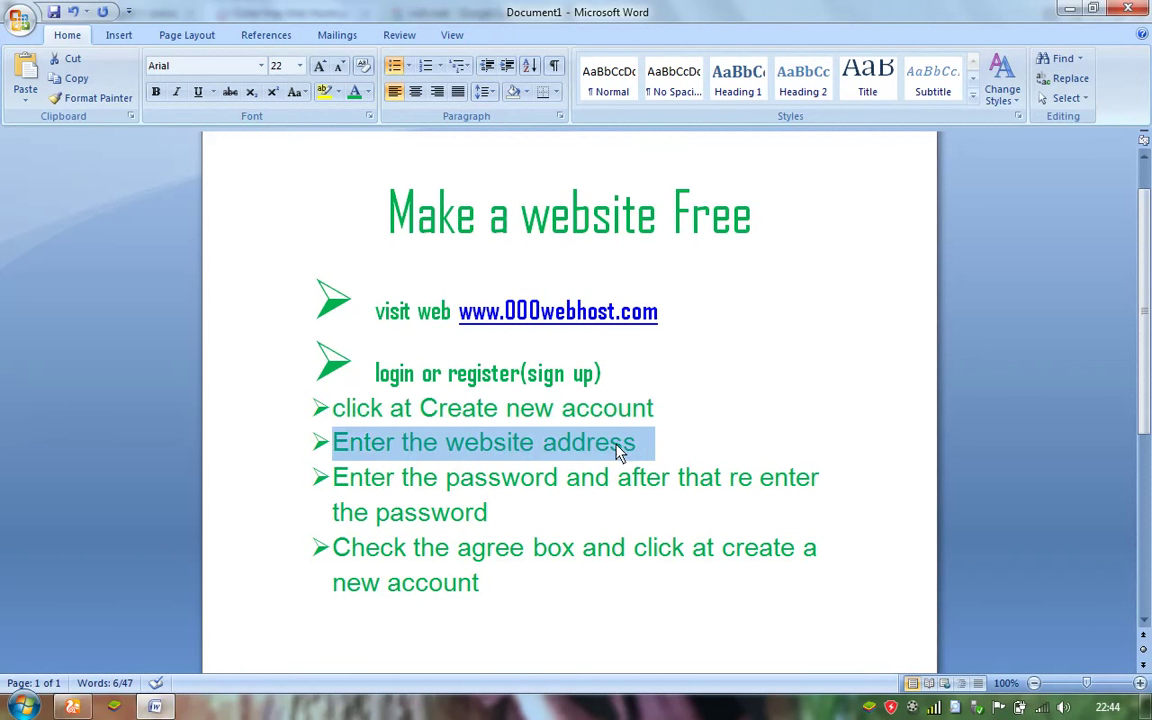
pyautogui.click(72, 707)
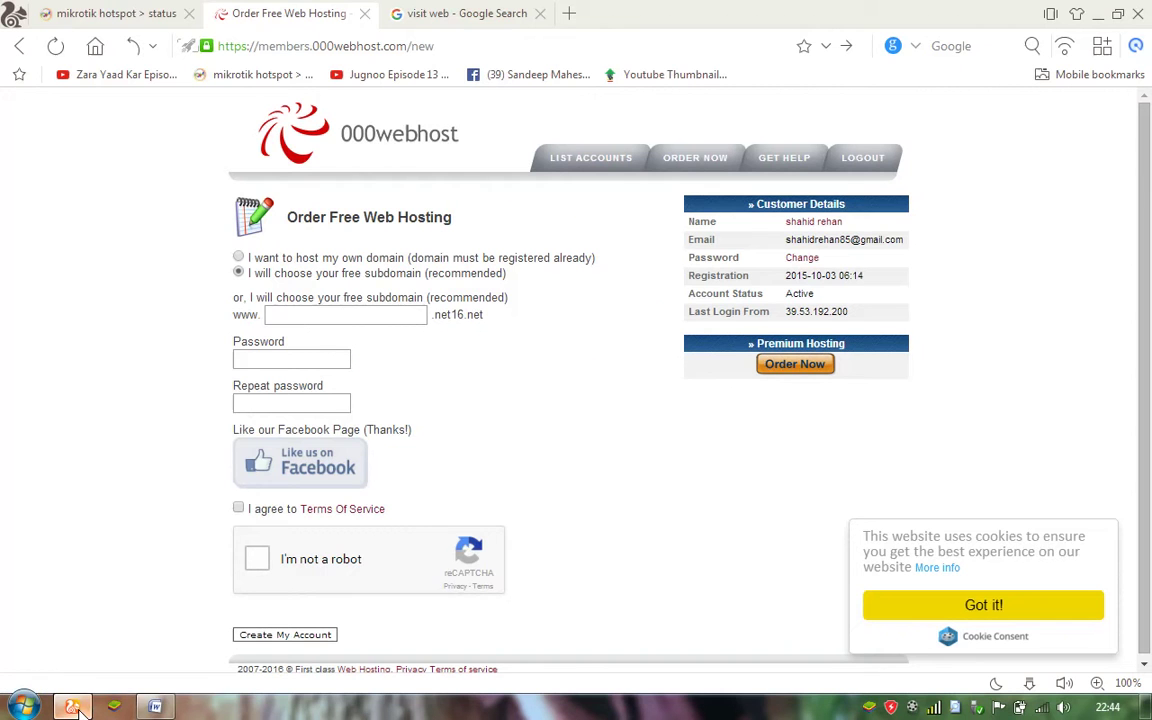
# Enter the free subdomain name and the account password, moving on to Repeat password.
pyautogui.click(340, 318)
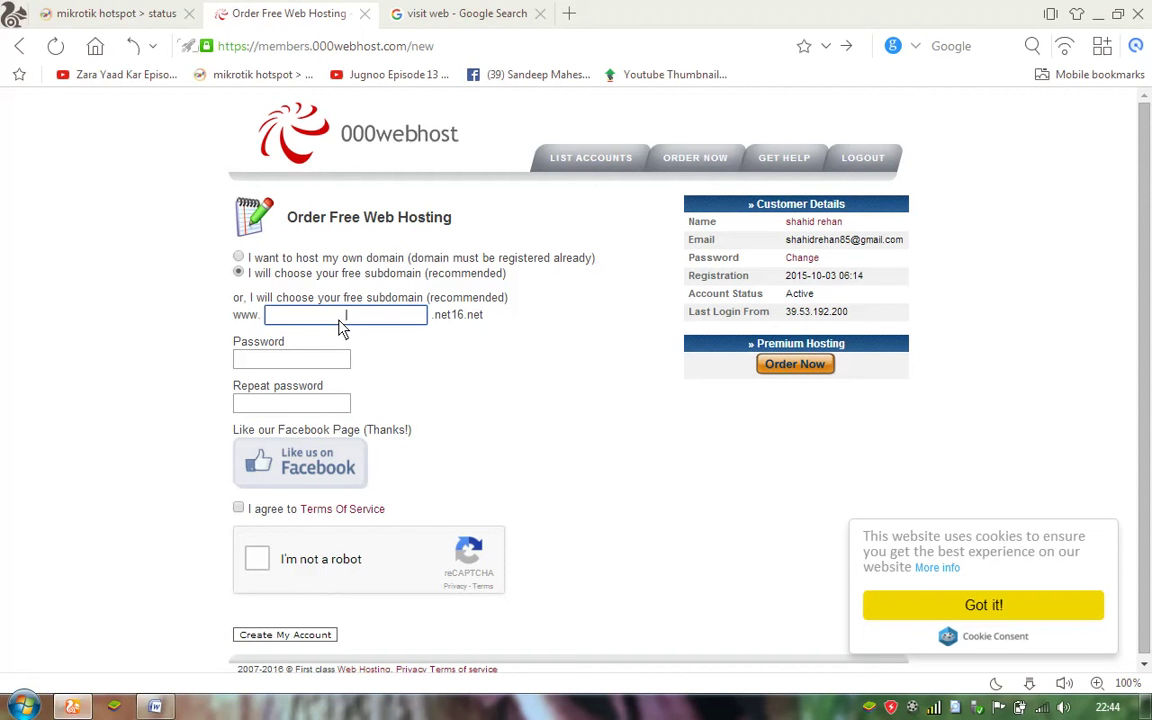
pyautogui.write('shahidrehan')
pyautogui.click(314, 366)
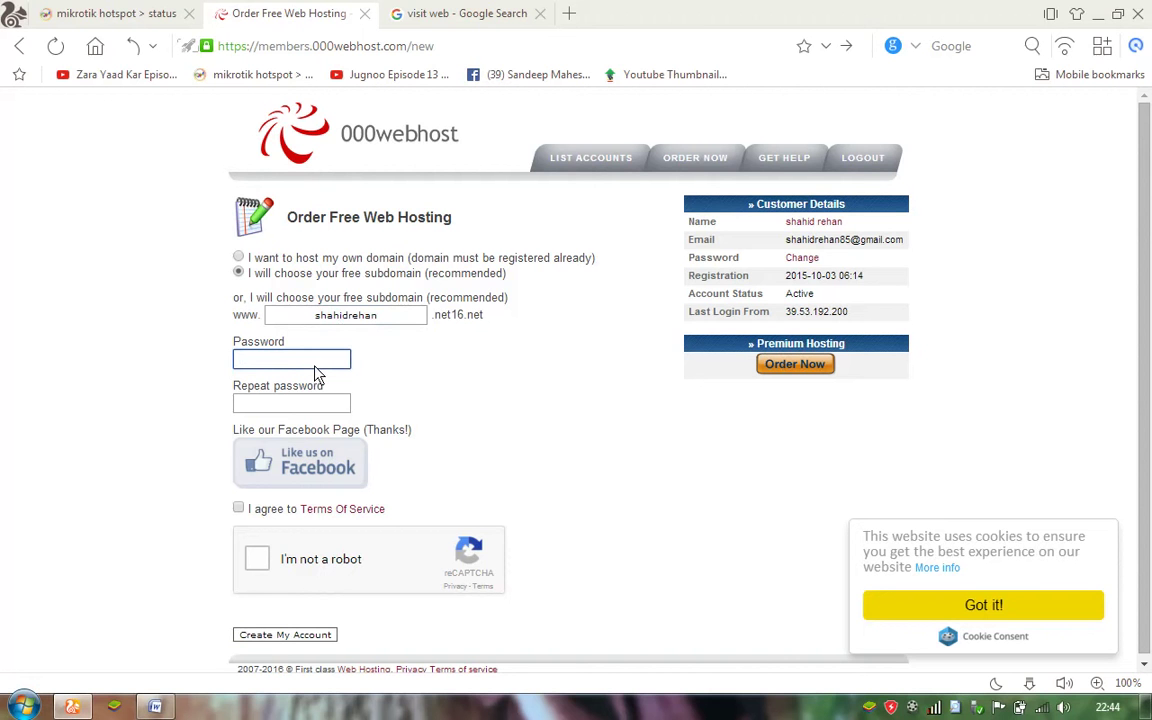
pyautogui.write('********')
pyautogui.click(314, 407)
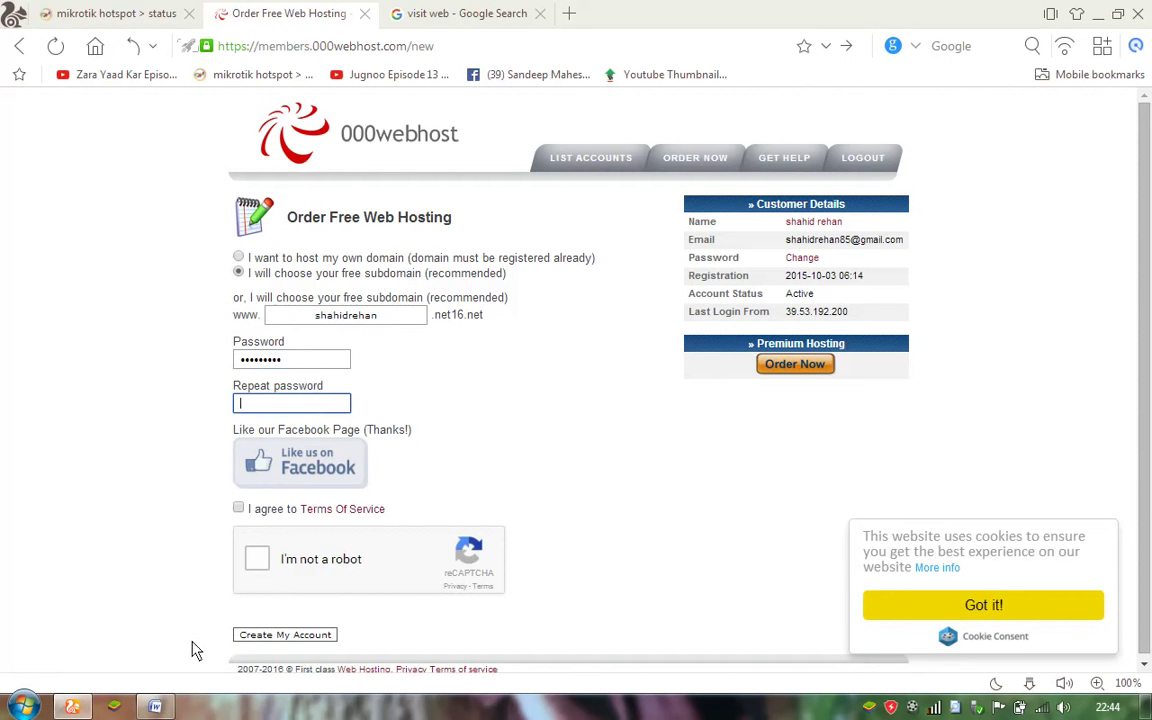
pyautogui.click(155, 707)
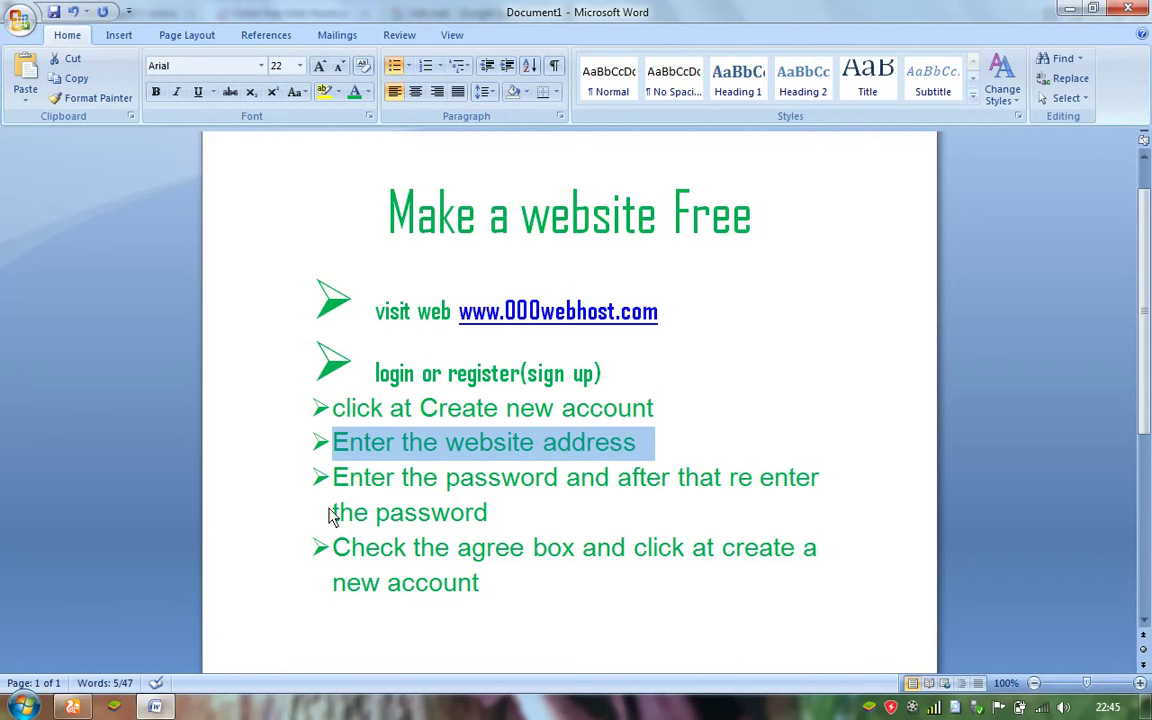
# Highlight the password-entry step in the Word notes and return to the order form.
pyautogui.moveTo(339, 490); pyautogui.dragTo(495, 514)
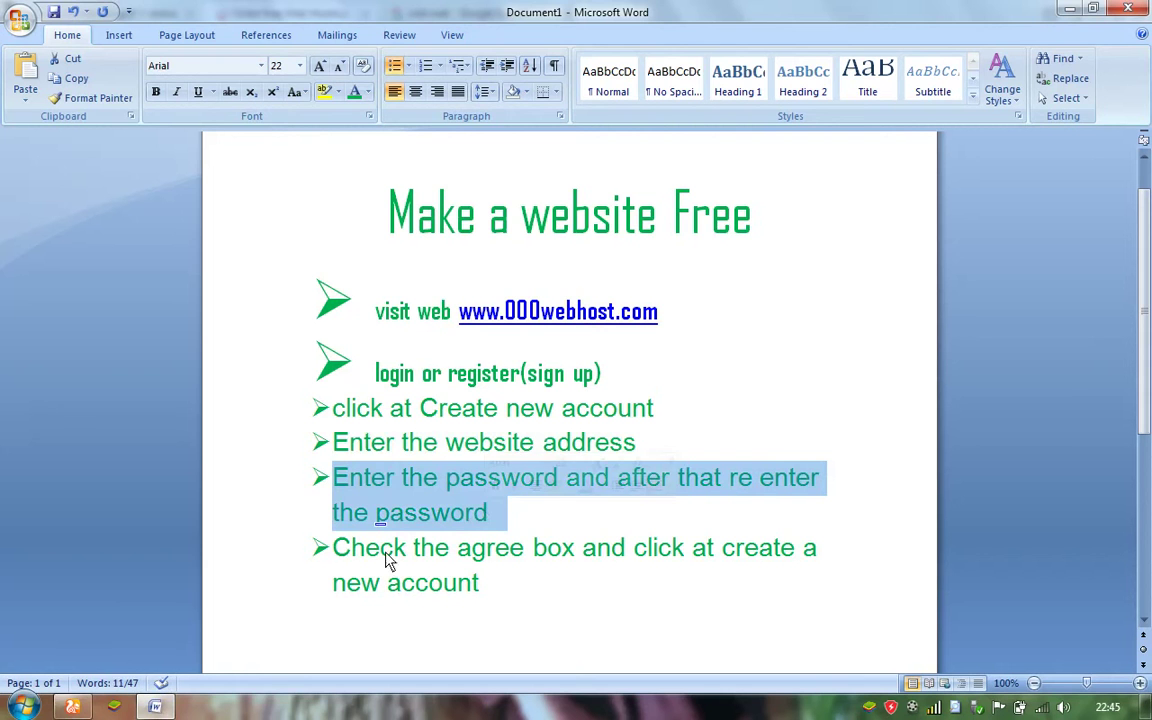
pyautogui.click(72, 707)
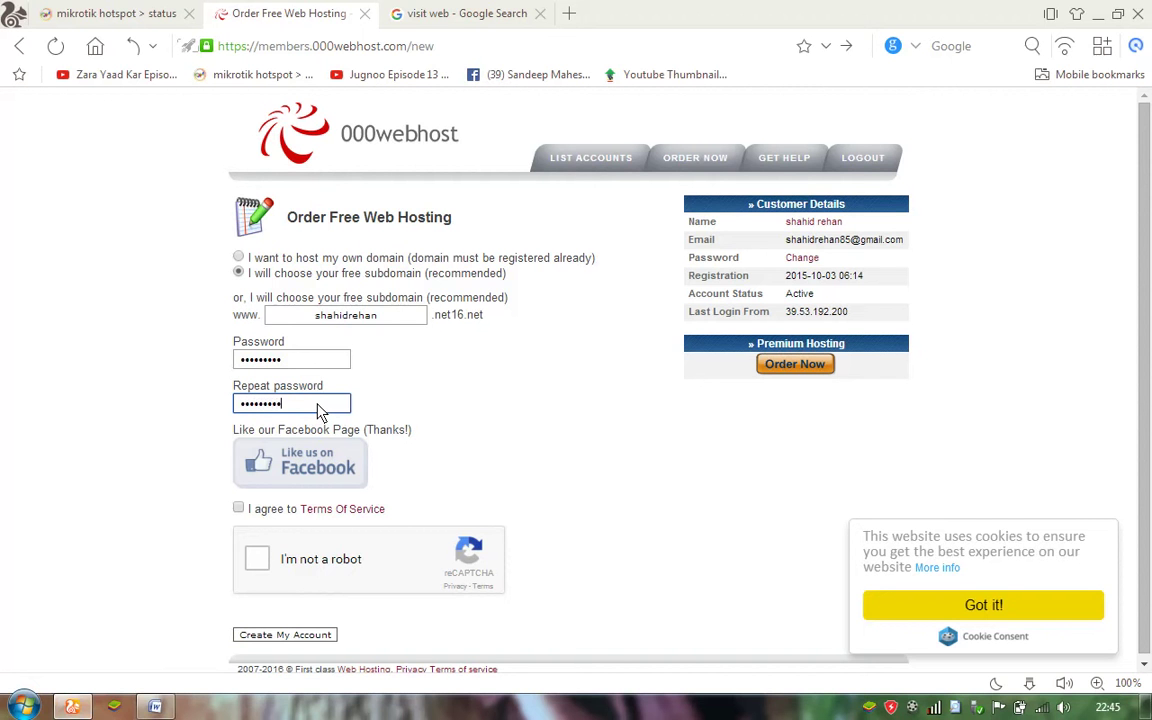
# Tick 'I agree to Terms Of Service' on the order form and minimise the browser.
pyautogui.click(238, 509)
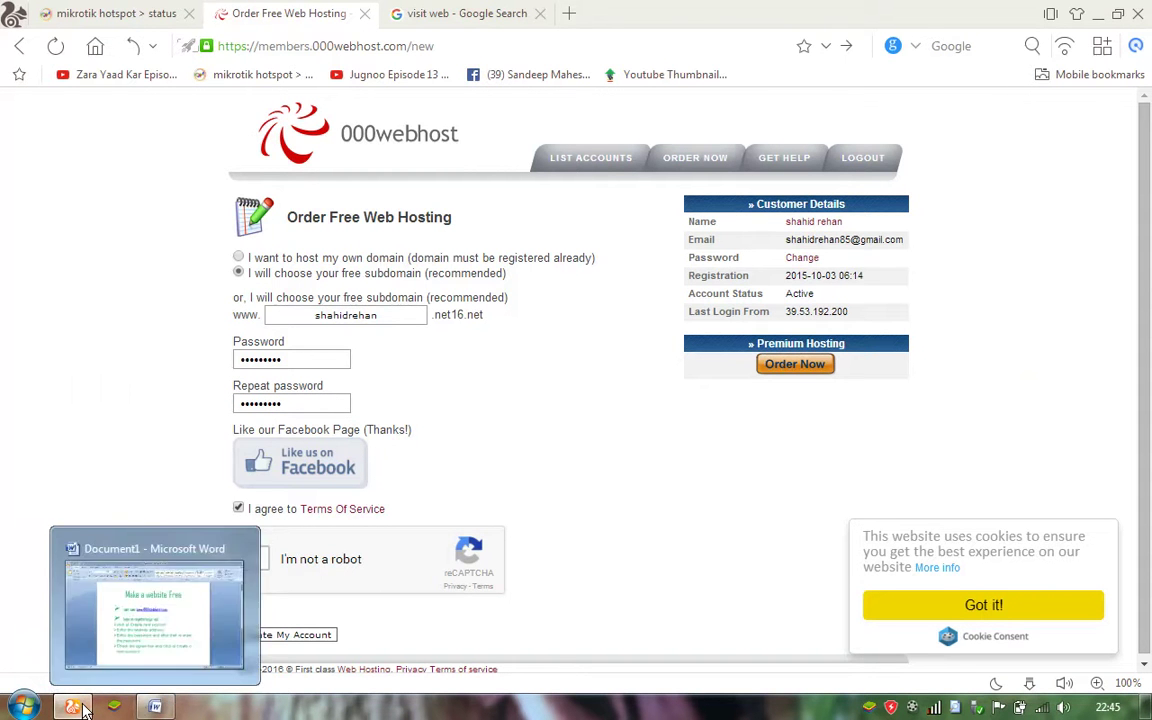
pyautogui.click(116, 706)
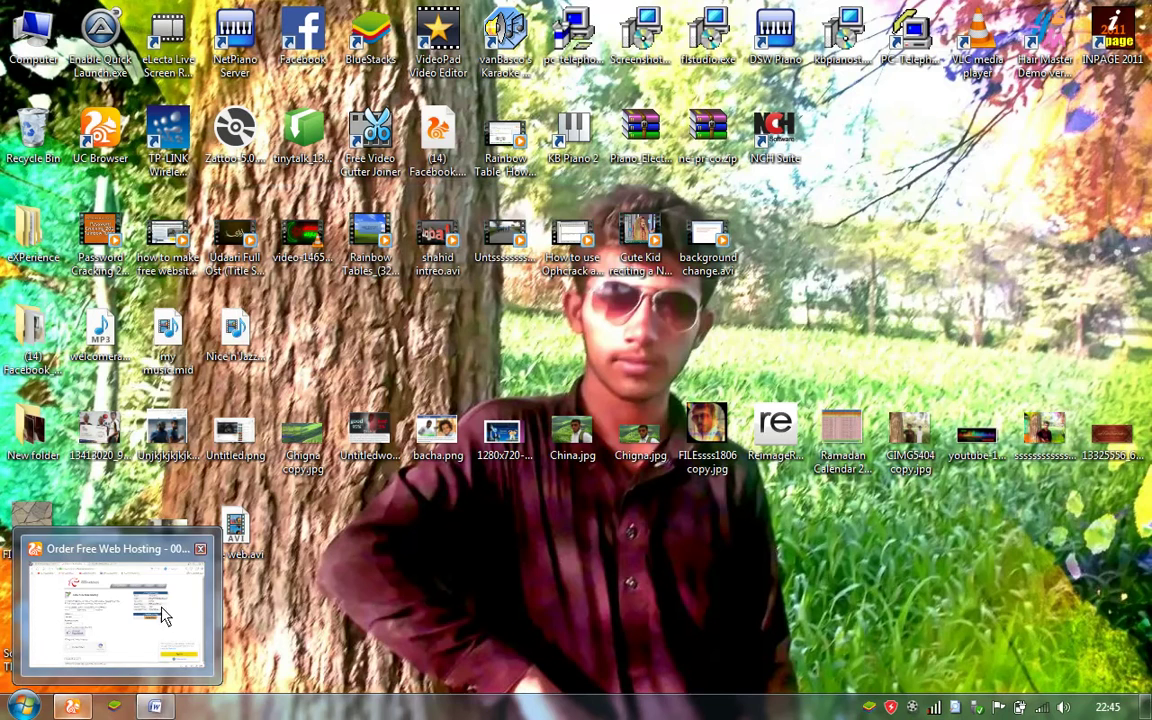
# Highlight the final agree-and-create step in the Word notes, then go back to the order form.
pyautogui.moveTo(155, 706)
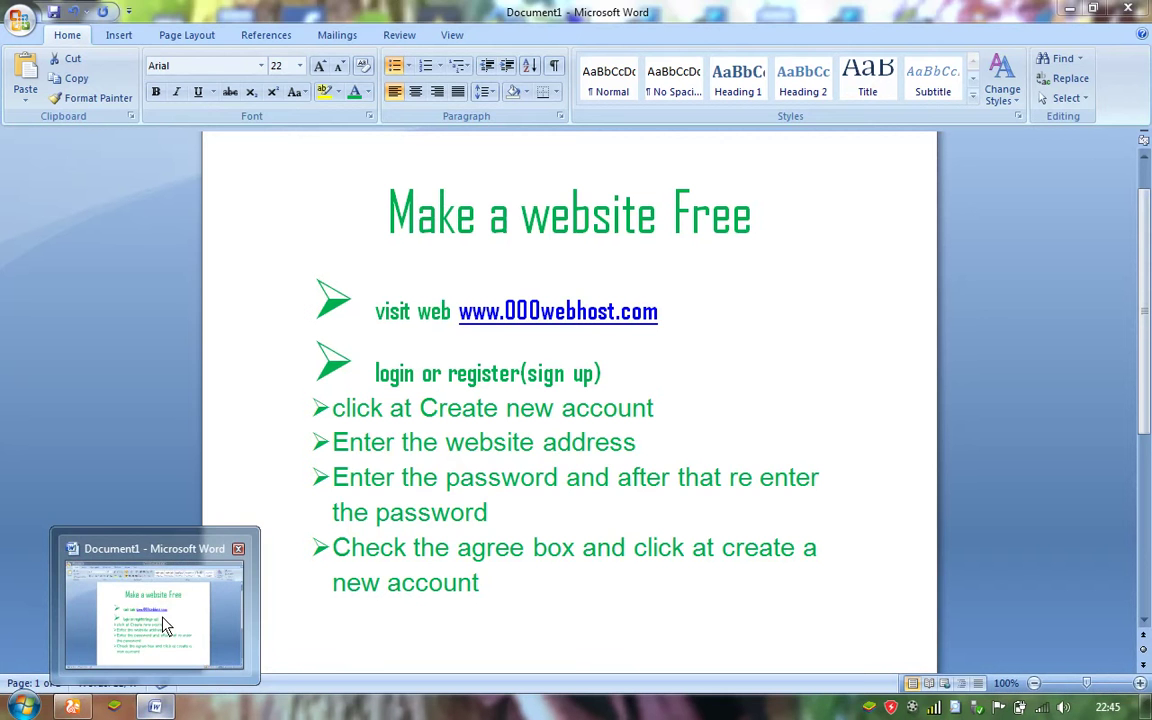
pyautogui.click(166, 625)
pyautogui.moveTo(338, 556); pyautogui.dragTo(848, 612)
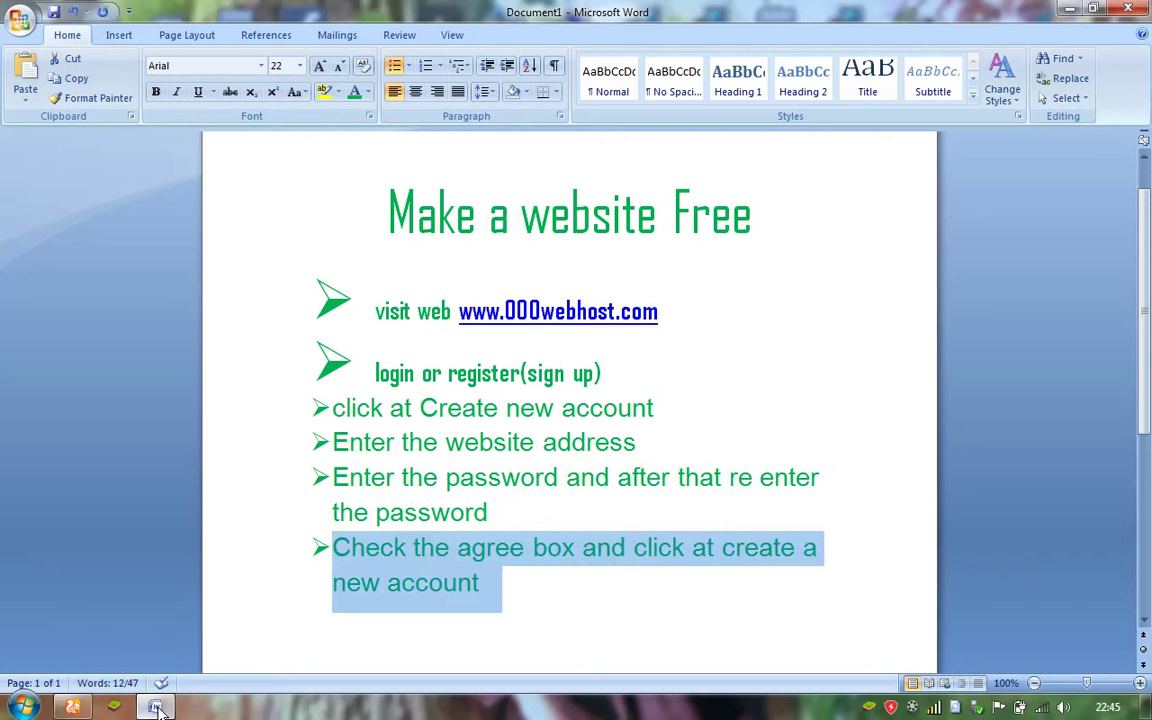
pyautogui.click(66, 708)
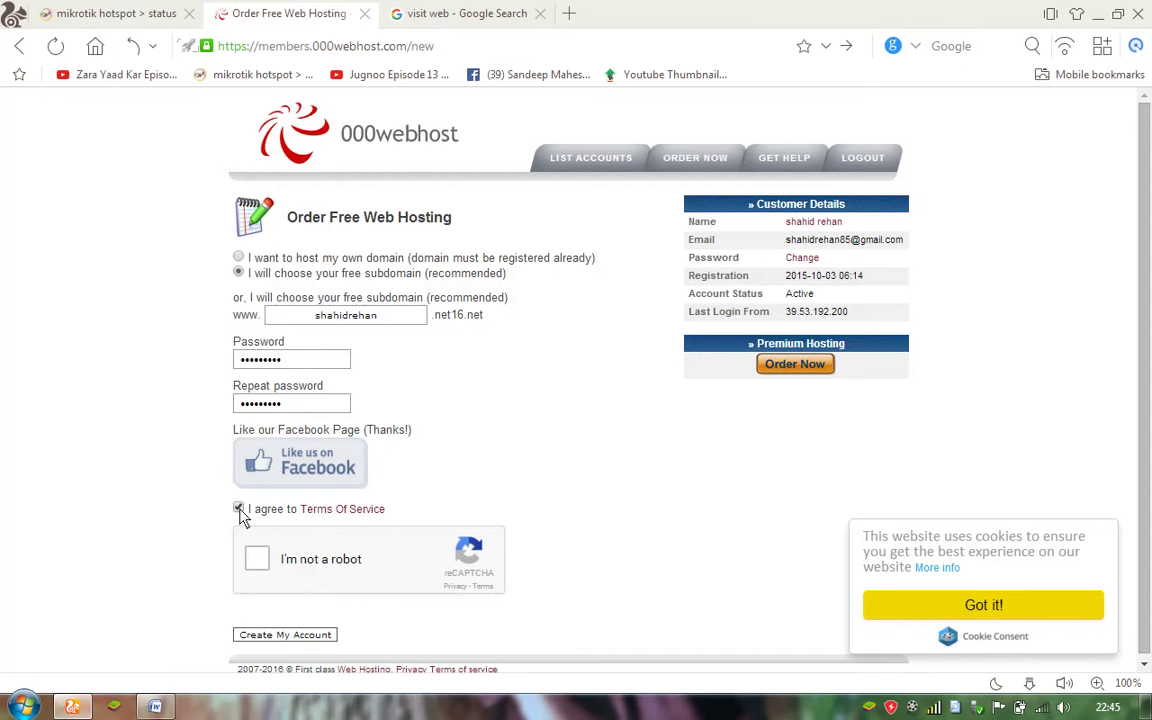
# Pass the reCAPTCHA 'I'm not a robot' check and submit Create My Account.
pyautogui.click(262, 559)
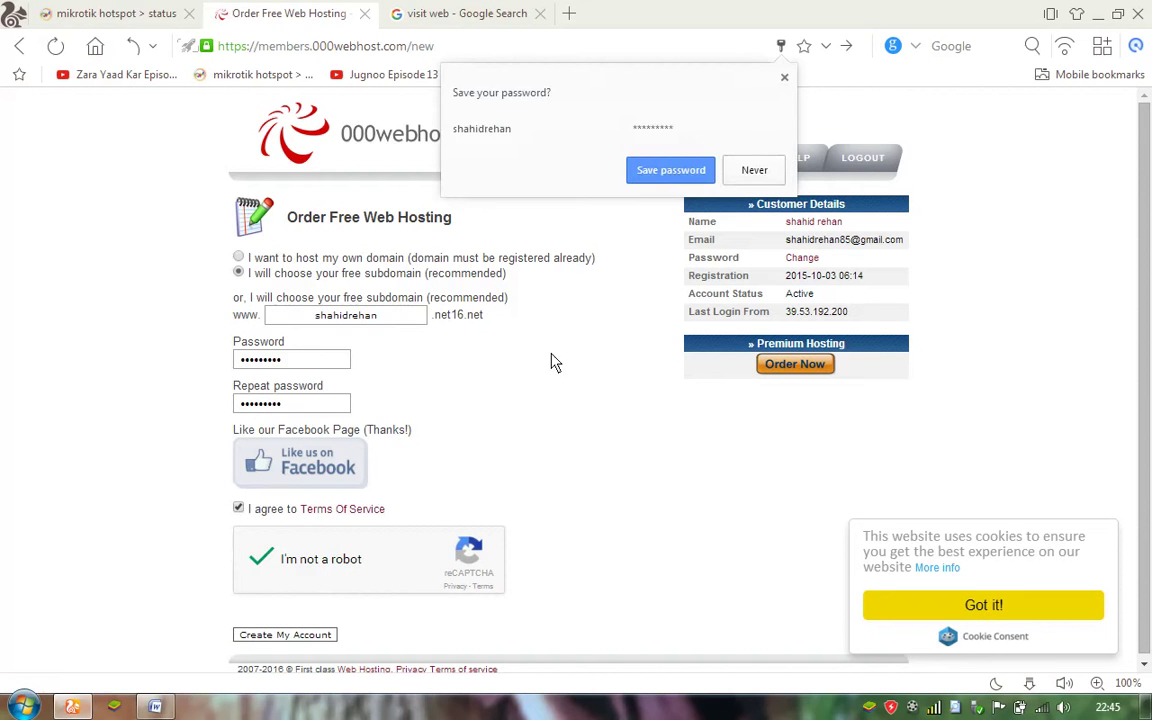
pyautogui.click(319, 639)
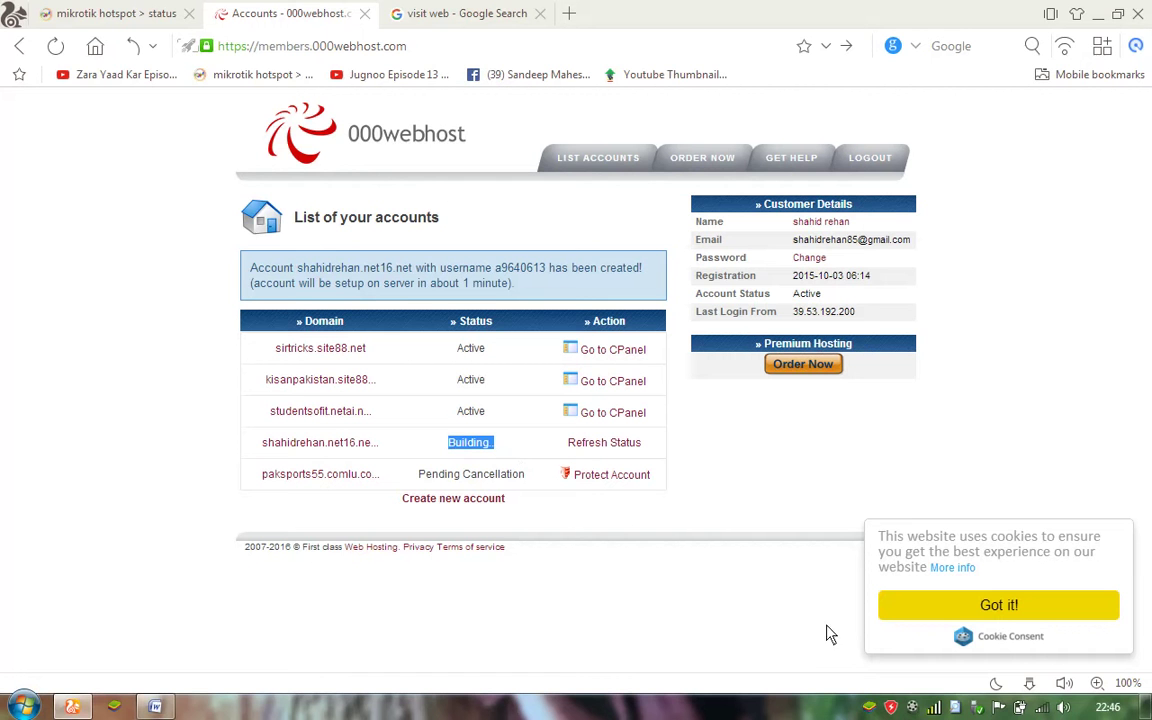
pyautogui.click(913, 707)
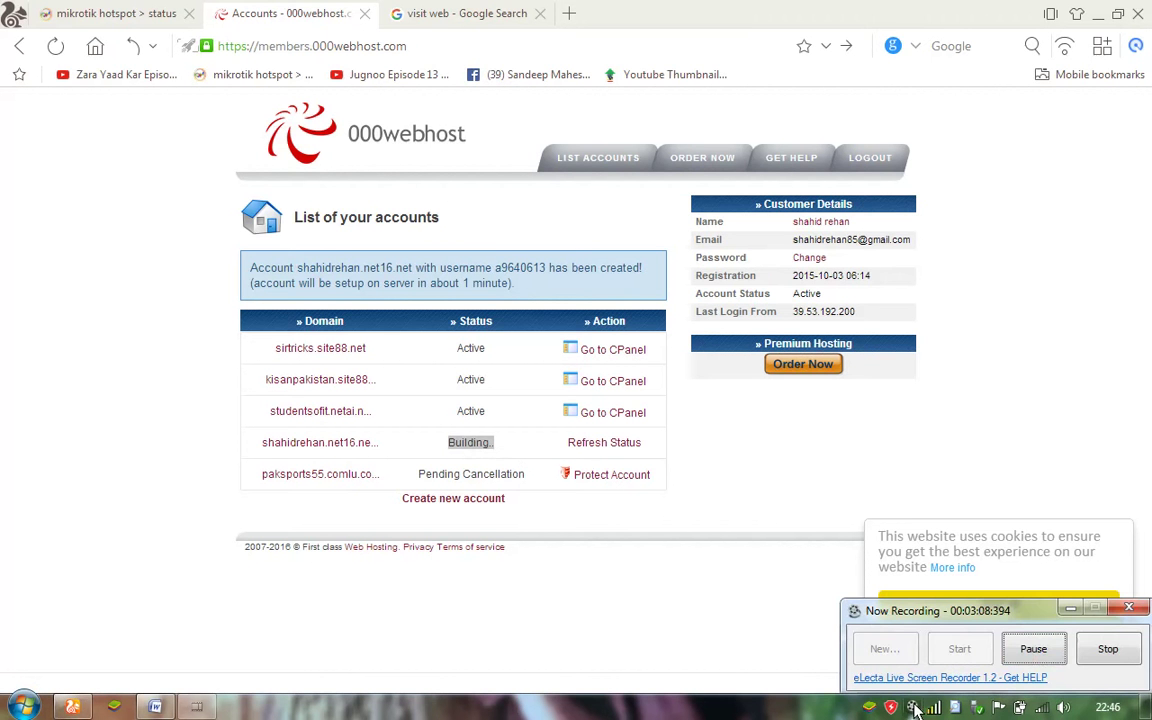
pyautogui.click(1035, 651)
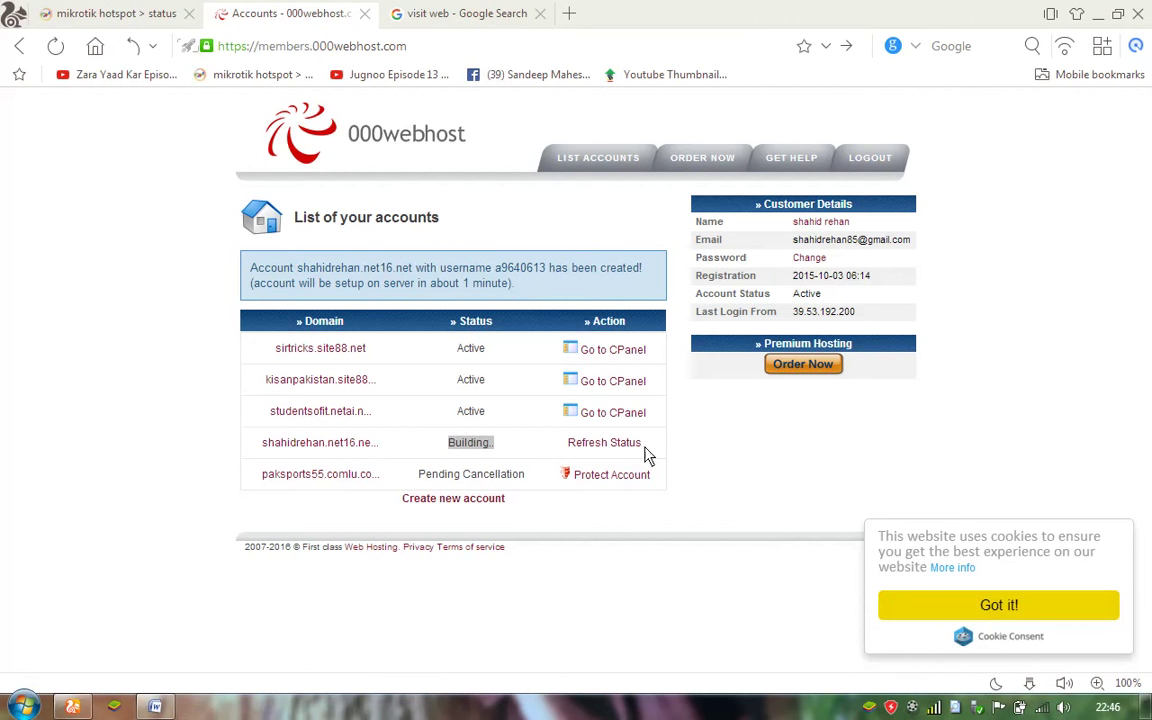
pyautogui.click(635, 447)
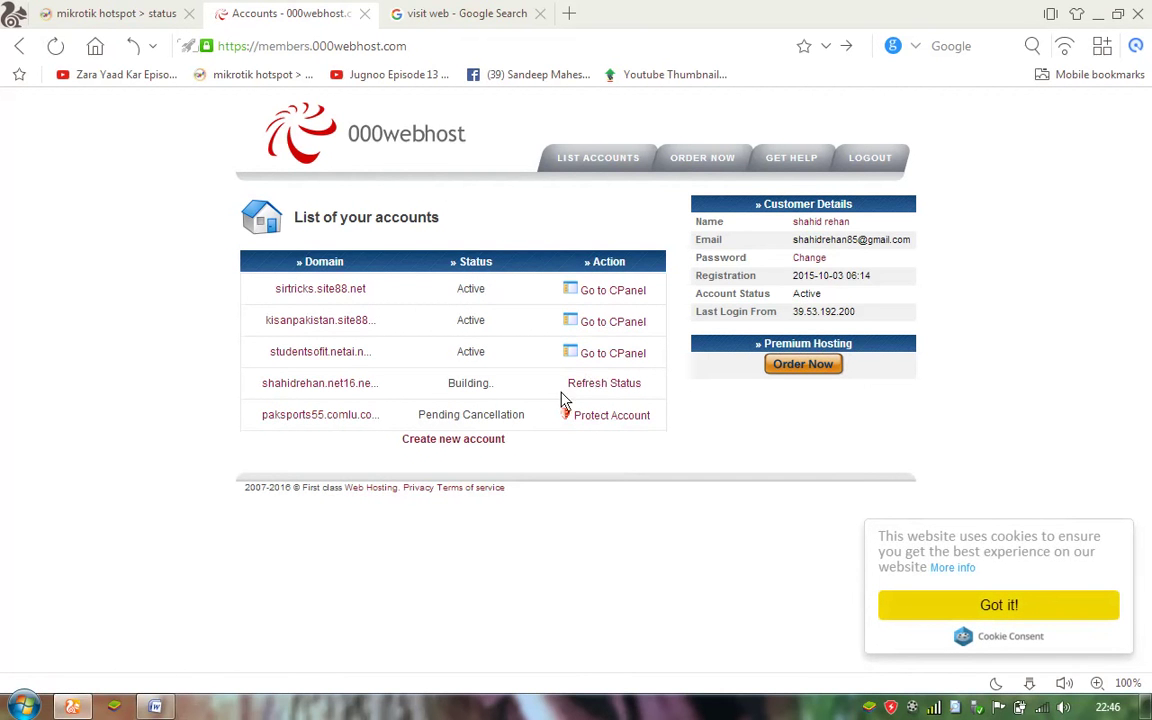
pyautogui.moveTo(491, 391); pyautogui.dragTo(446, 389)
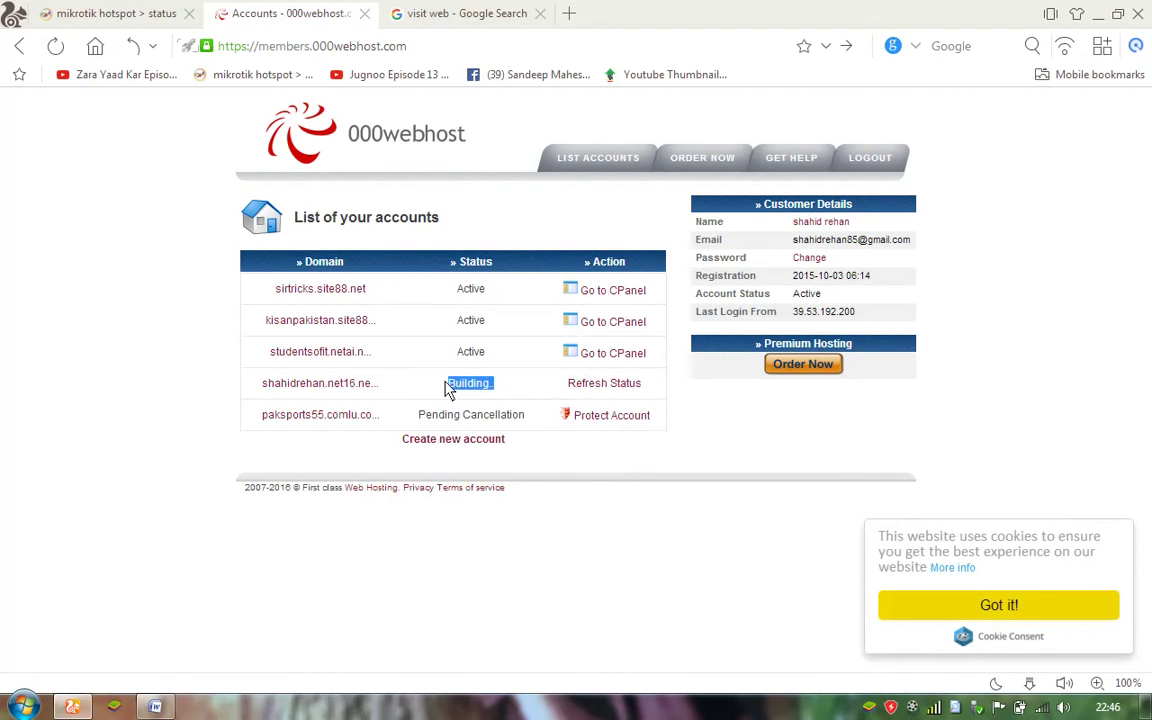
pyautogui.moveTo(674, 395); pyautogui.dragTo(532, 386)
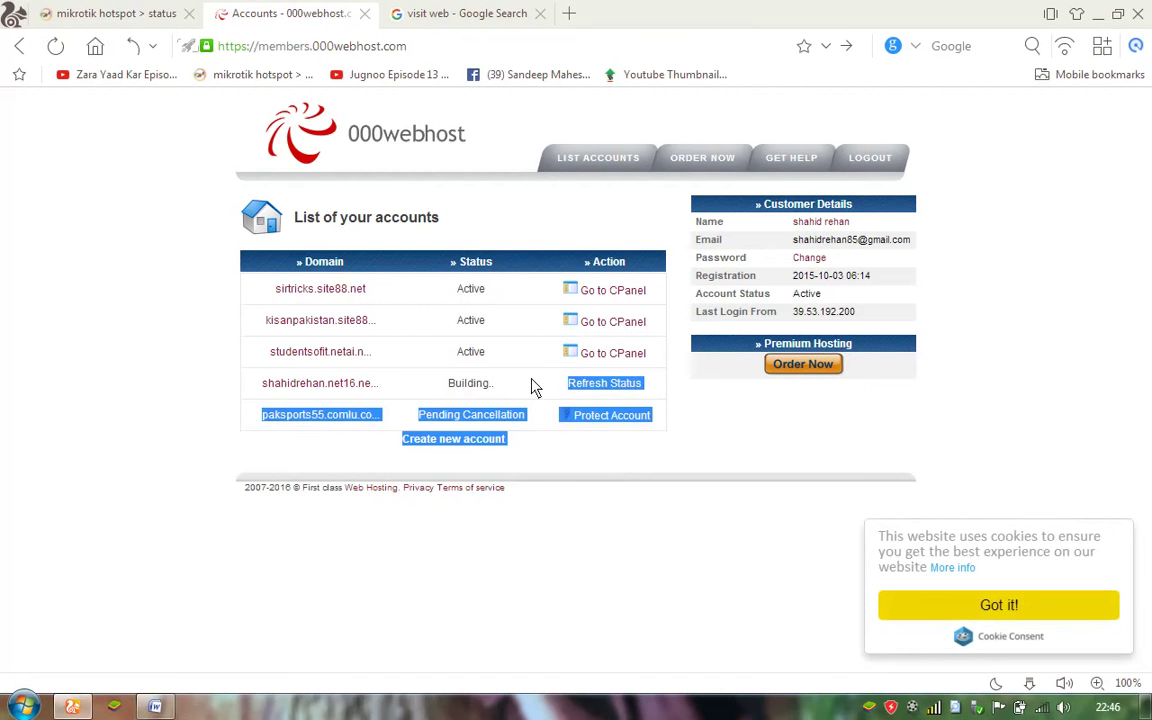
pyautogui.click(670, 395)
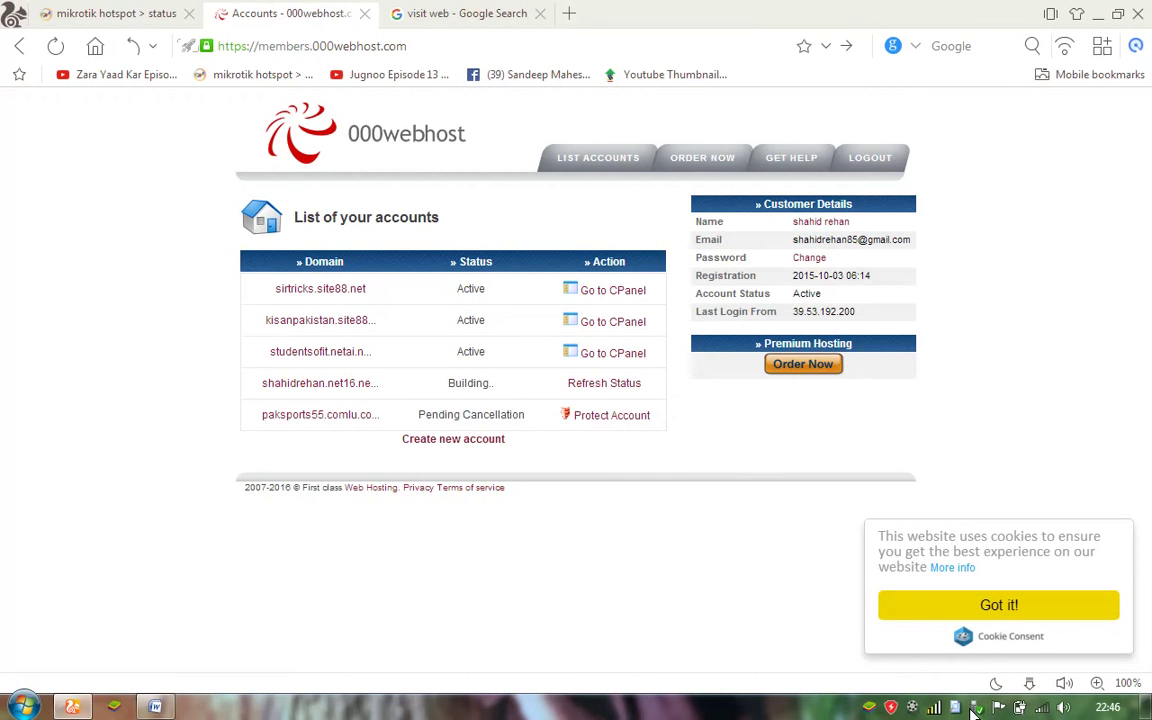
pyautogui.click(915, 708)
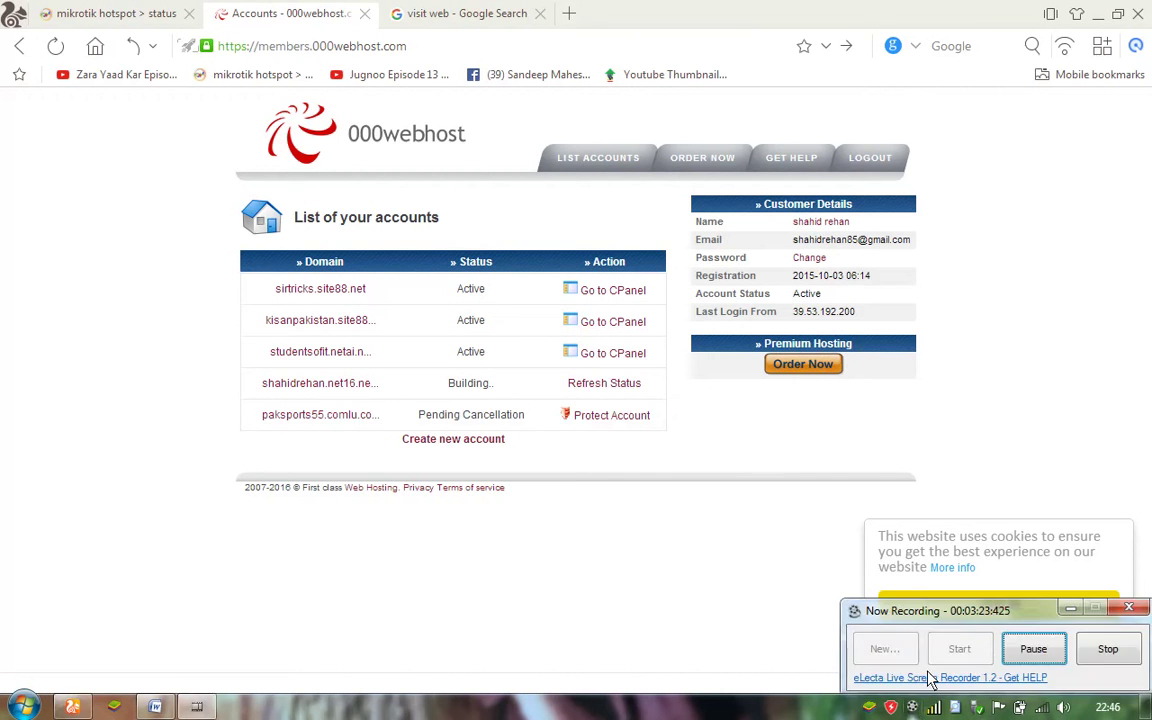
pyautogui.click(1033, 650)
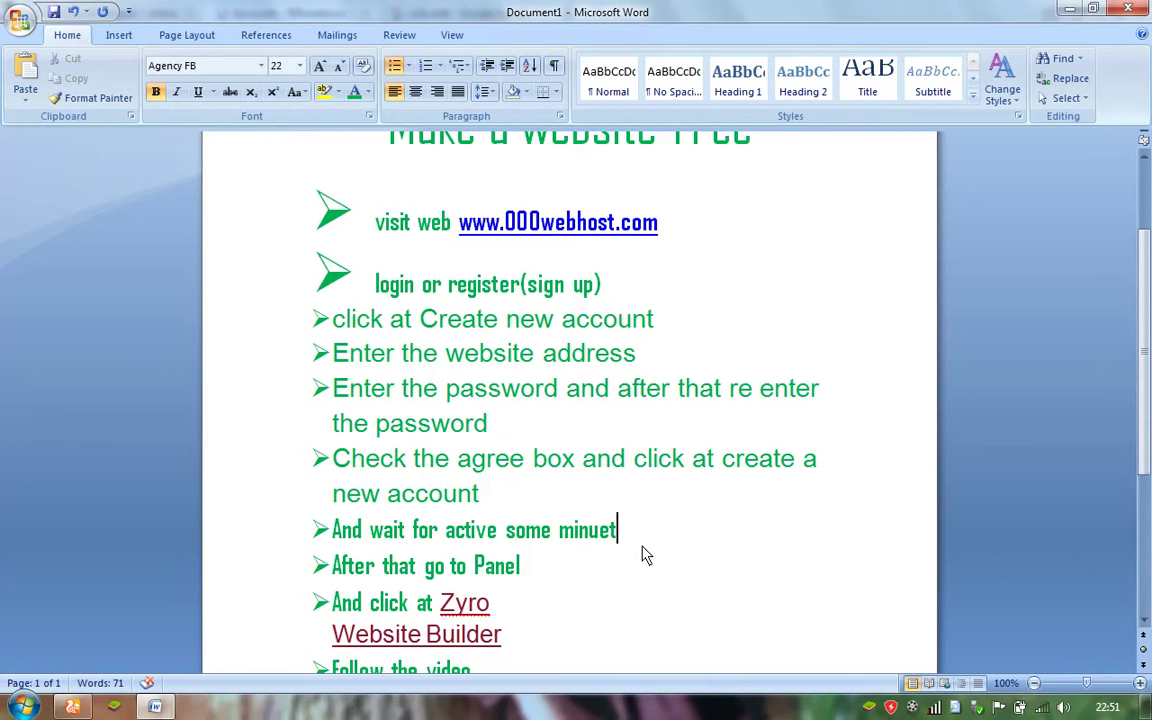
# Highlight the 'wait' and 'go to Panel' bullets in Word, then return to the accounts list.
pyautogui.moveTo(640, 546); pyautogui.dragTo(333, 540)
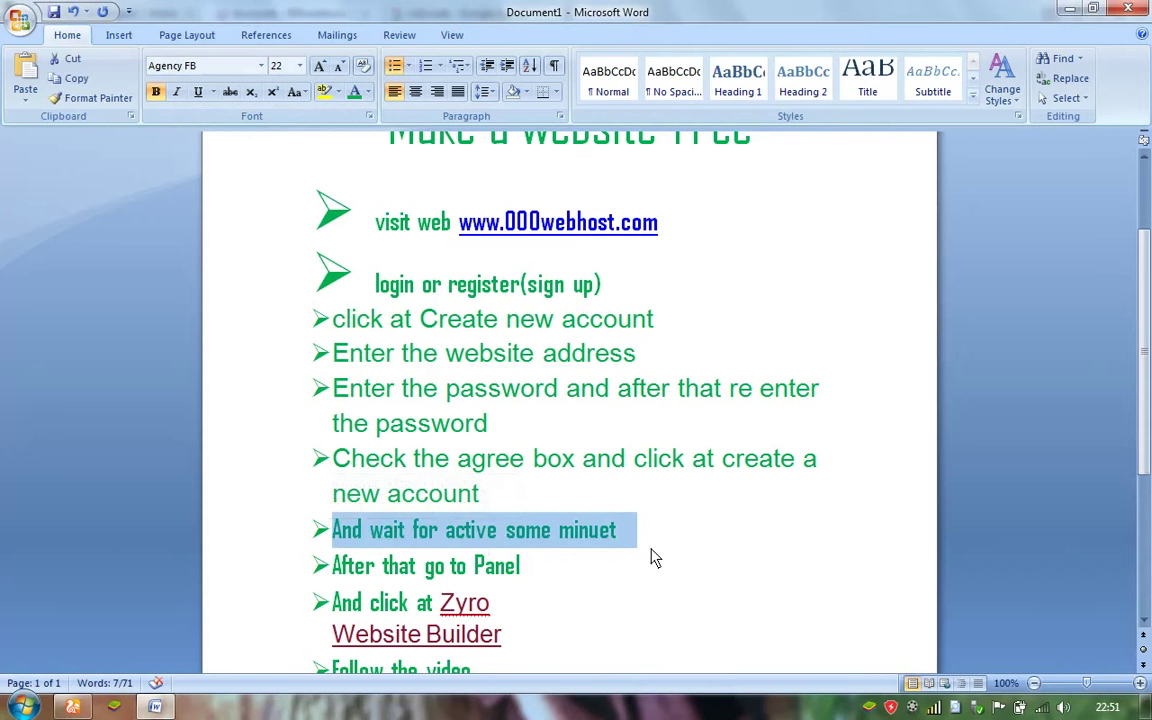
pyautogui.moveTo(555, 577); pyautogui.dragTo(345, 577)
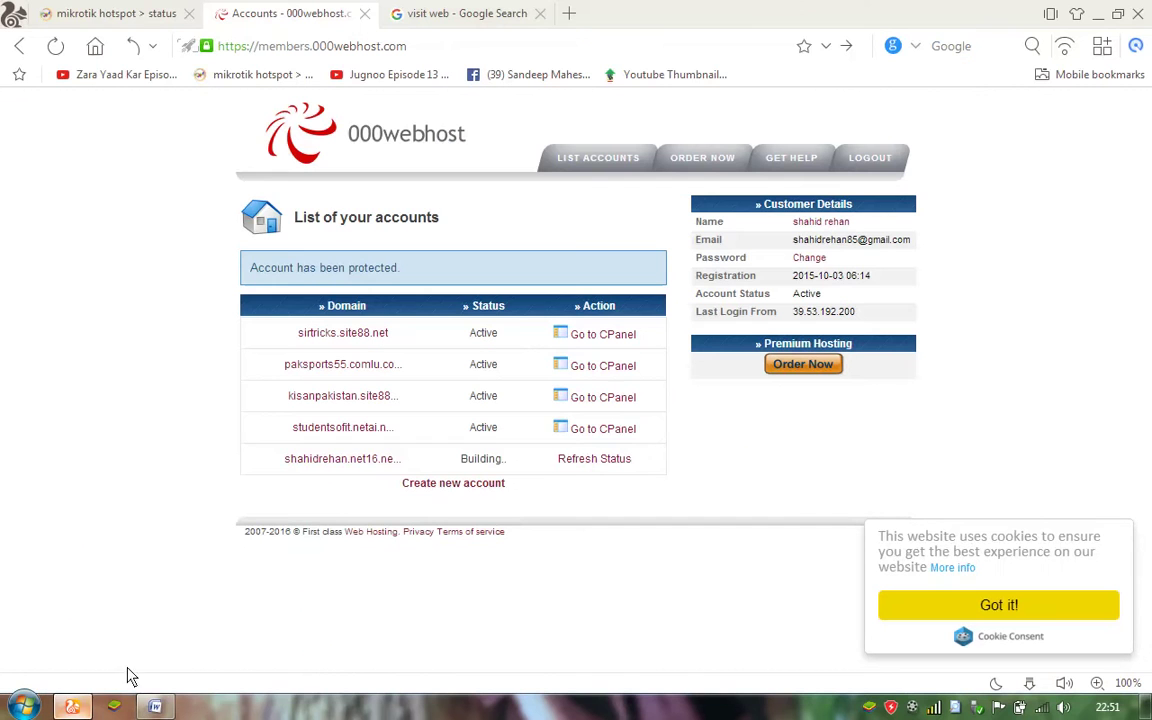
pyautogui.click(129, 674)
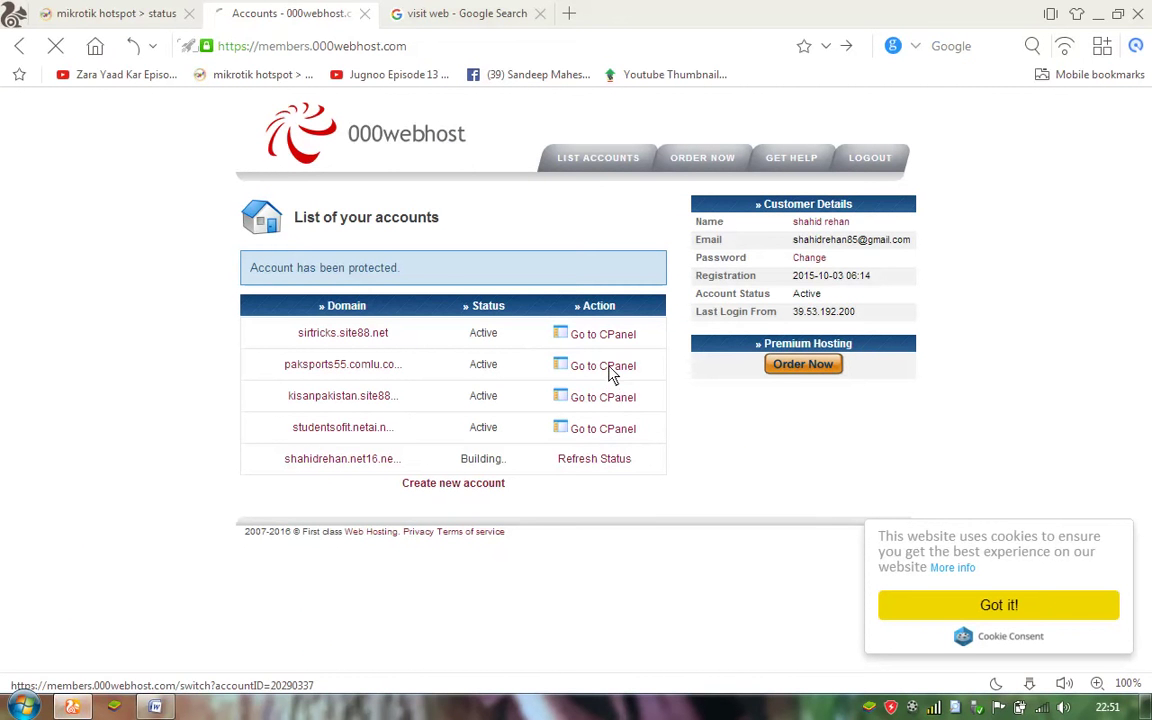
# Open the active account's control panel and launch Zyro Website Builder from Software / Services.
pyautogui.click(585, 428)
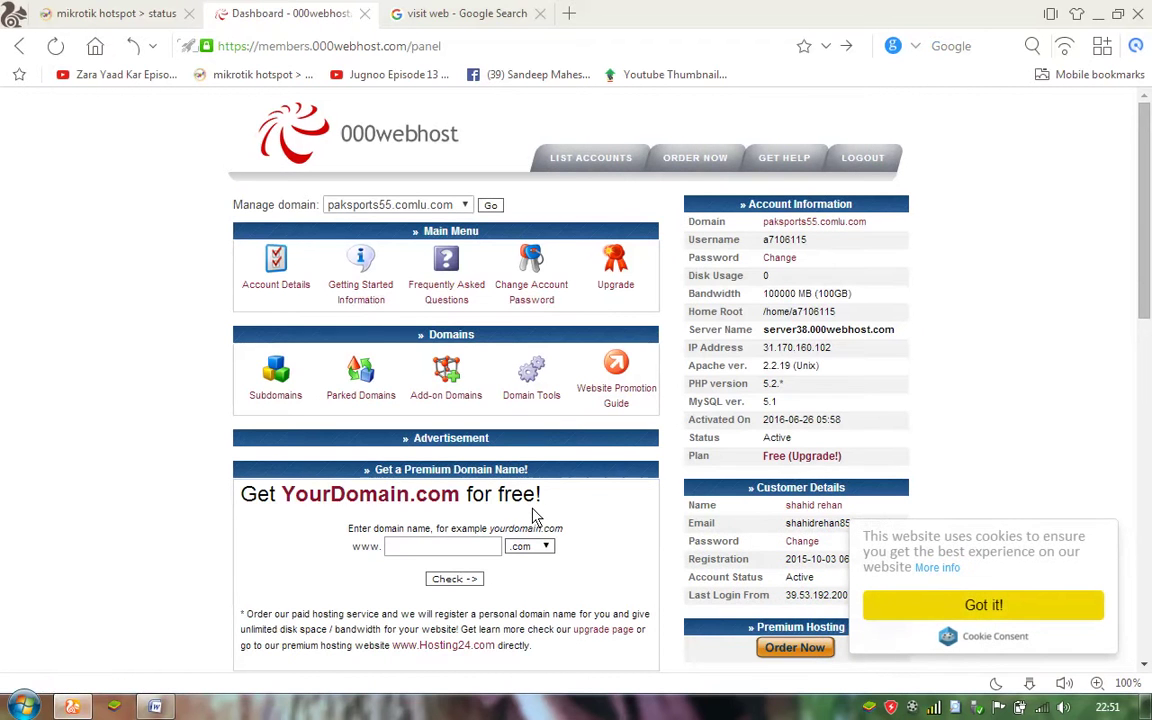
pyautogui.click(155, 707)
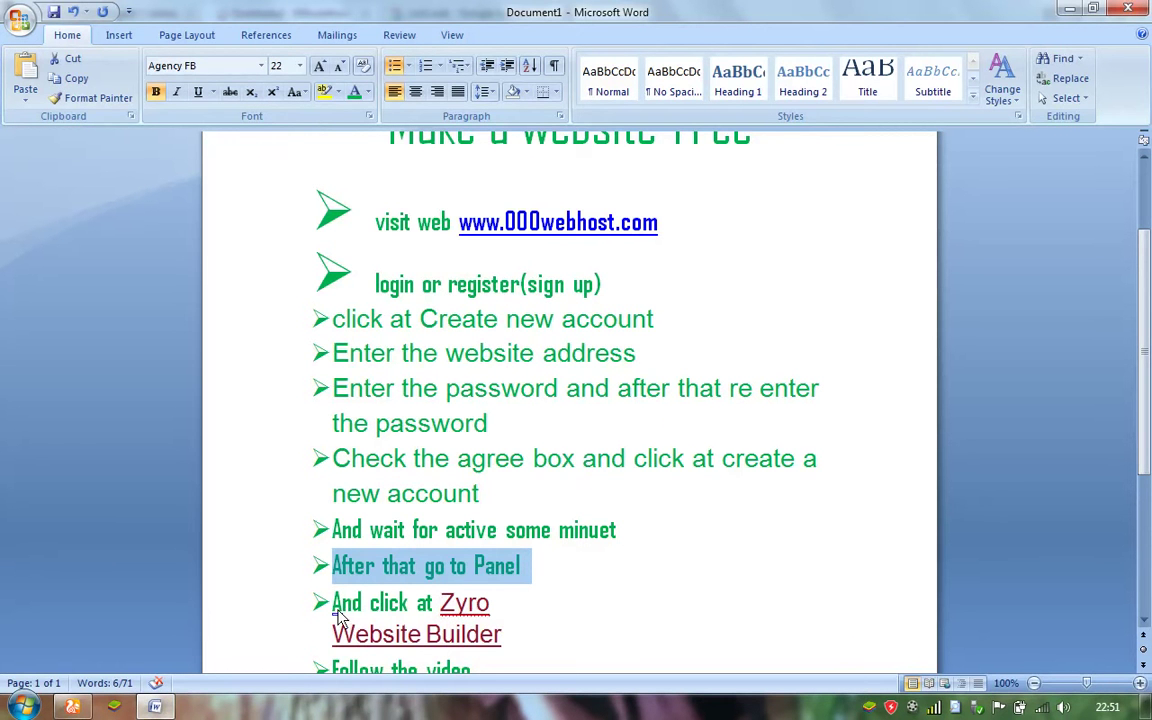
pyautogui.moveTo(335, 612); pyautogui.dragTo(504, 648)
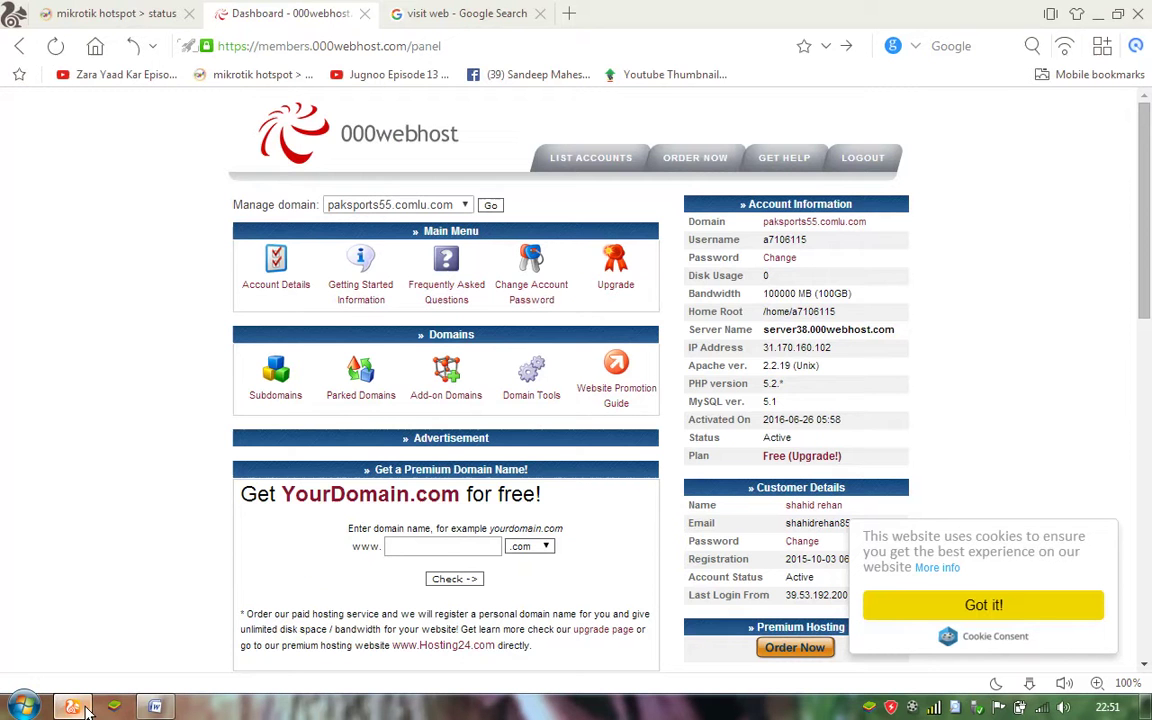
pyautogui.click(72, 707)
pyautogui.moveTo(1145, 313); pyautogui.dragTo(1146, 520)
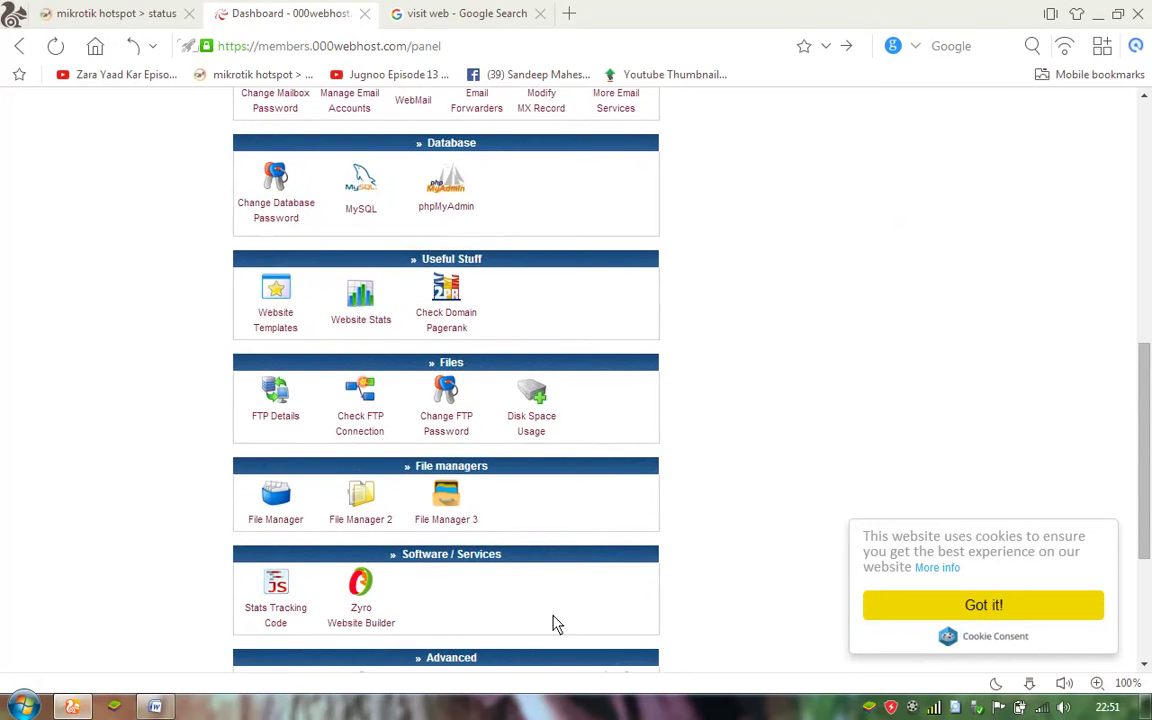
pyautogui.click(377, 625)
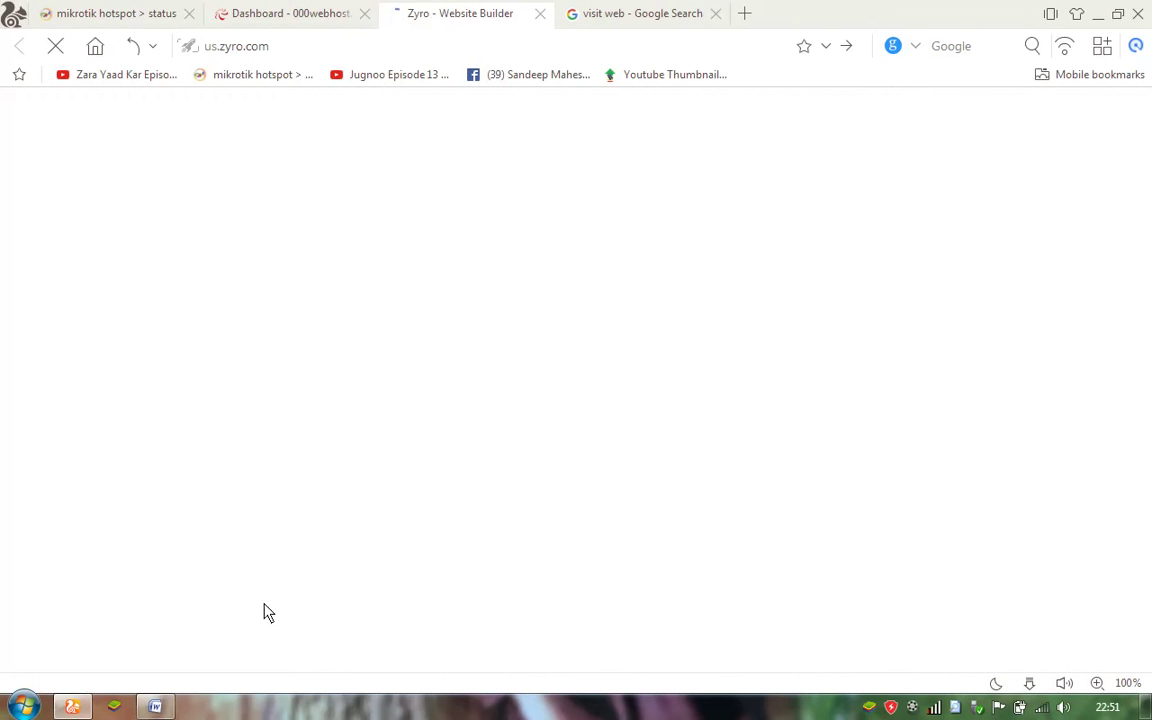
# Place a YouTube video element below the 'Every Third Strike Wins Prize!' heading.
pyautogui.click(913, 708)
pyautogui.click(1035, 649)
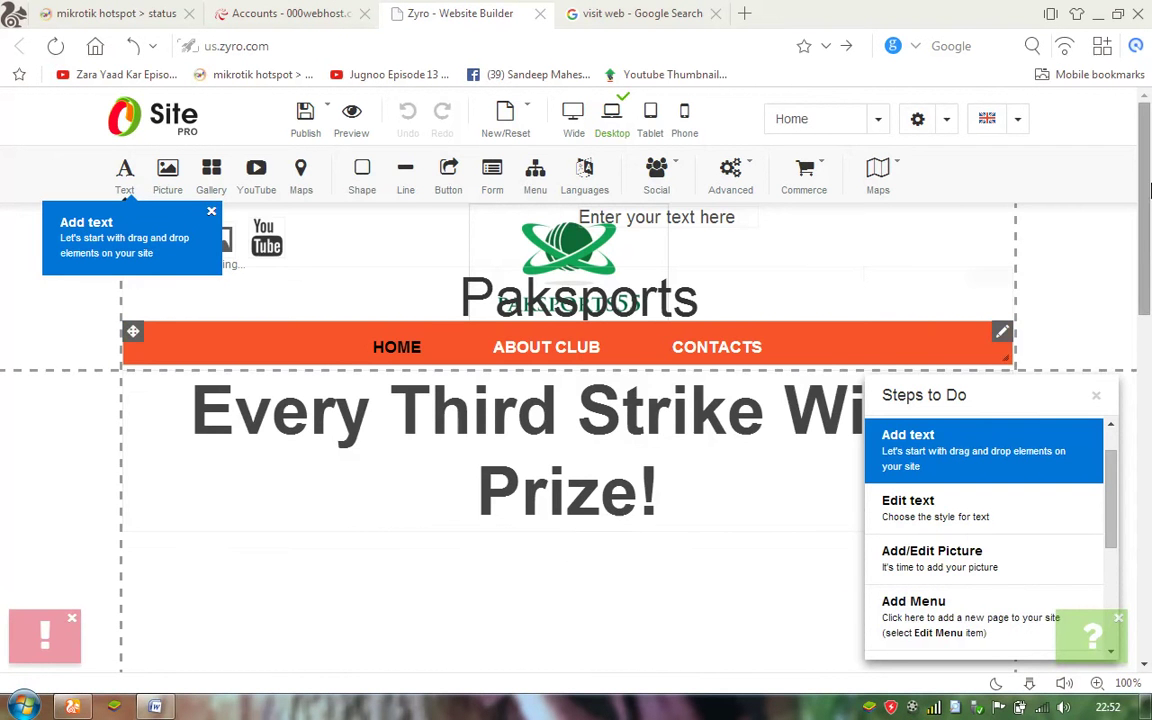
pyautogui.moveTo(1146, 198); pyautogui.dragTo(1134, 173)
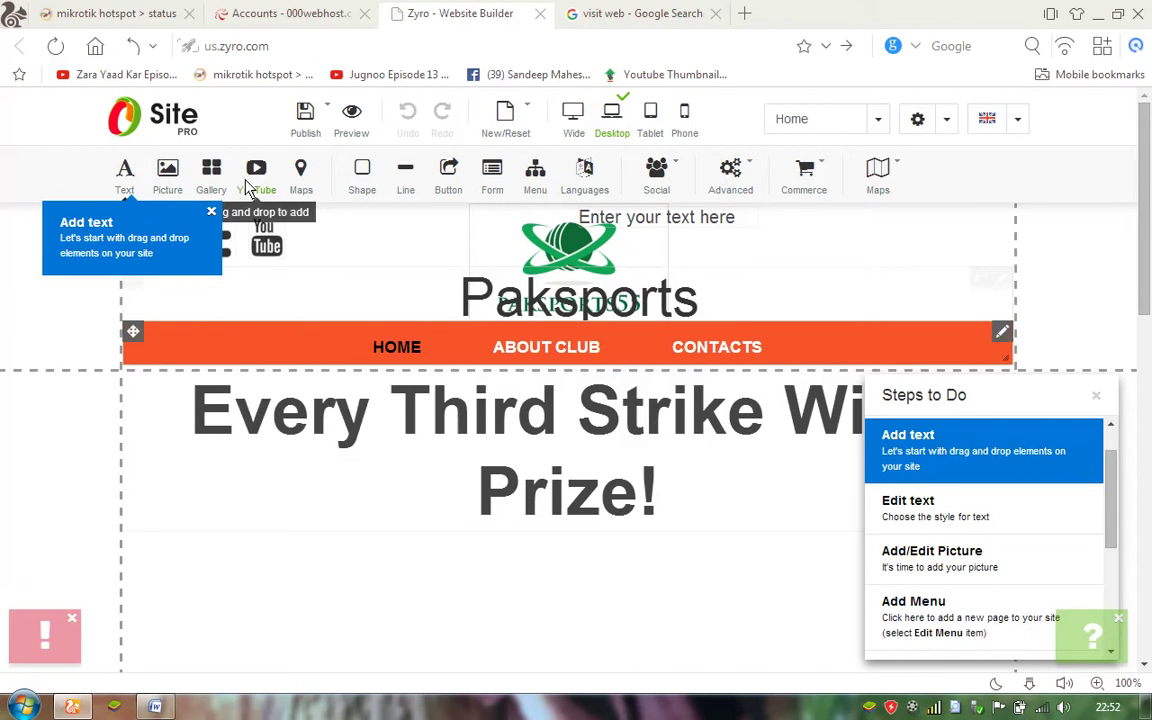
pyautogui.moveTo(256, 175); pyautogui.dragTo(252, 562)
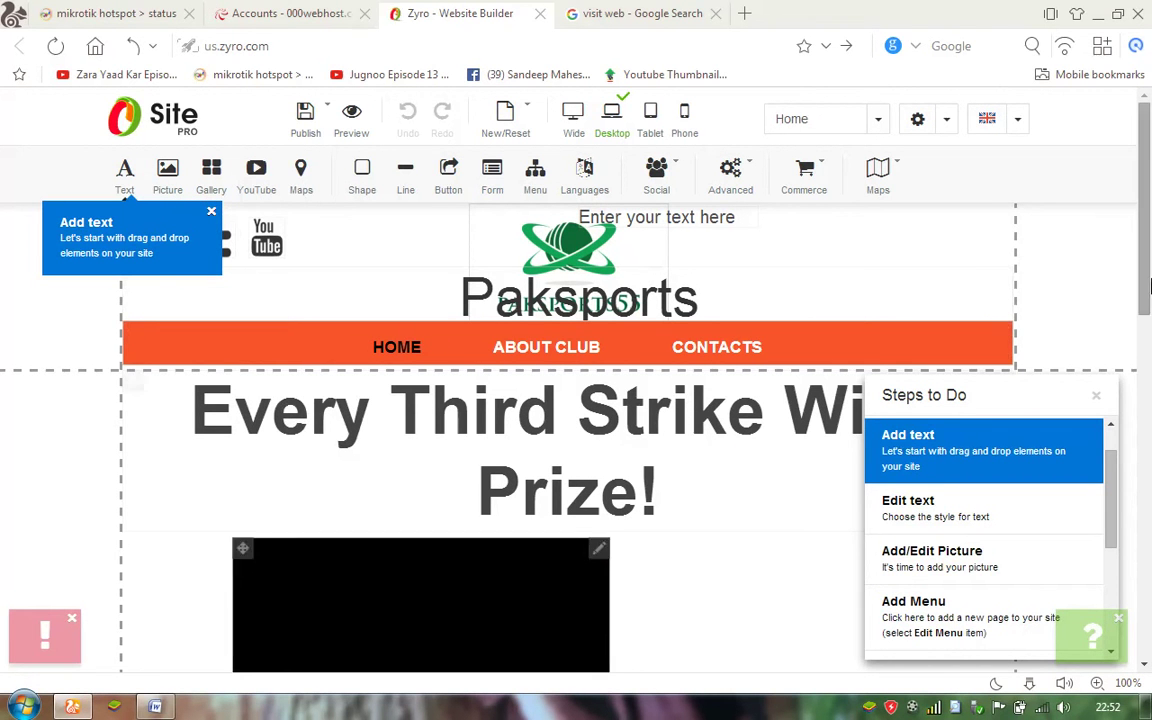
pyautogui.scroll(-3, 617, 340)
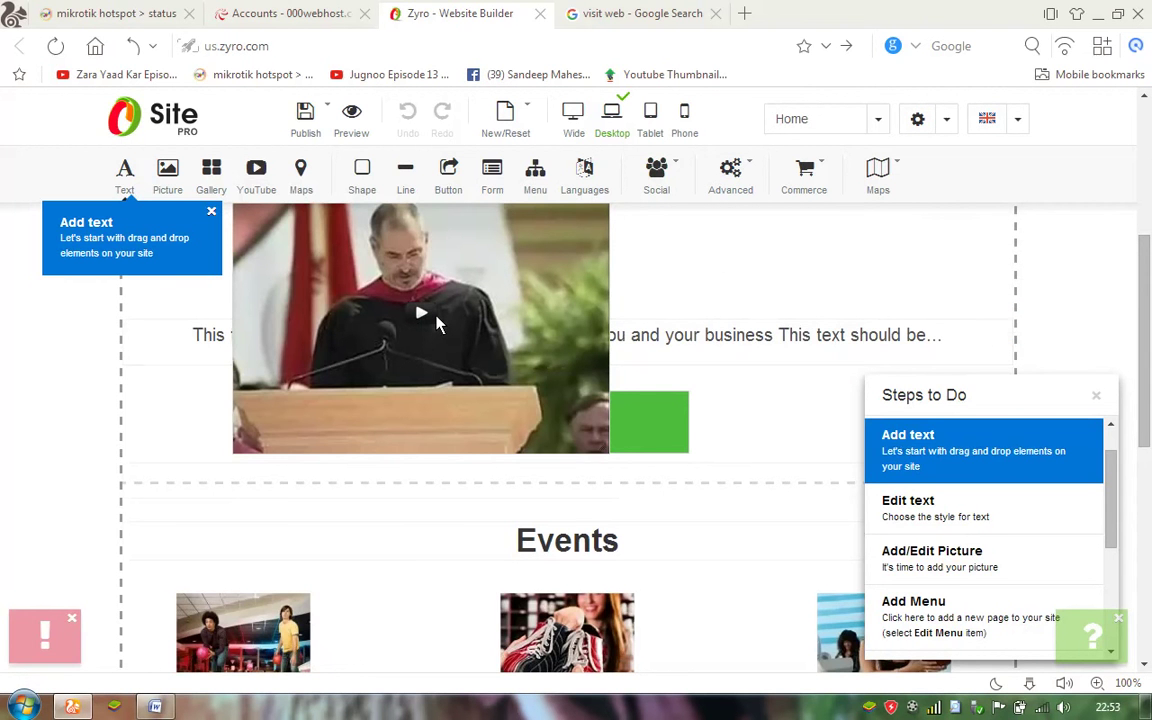
# Review the video's YouTube ID and size properties without changes, then view the tablet layout.
pyautogui.doubleClick(437, 322)
pyautogui.click(472, 261)
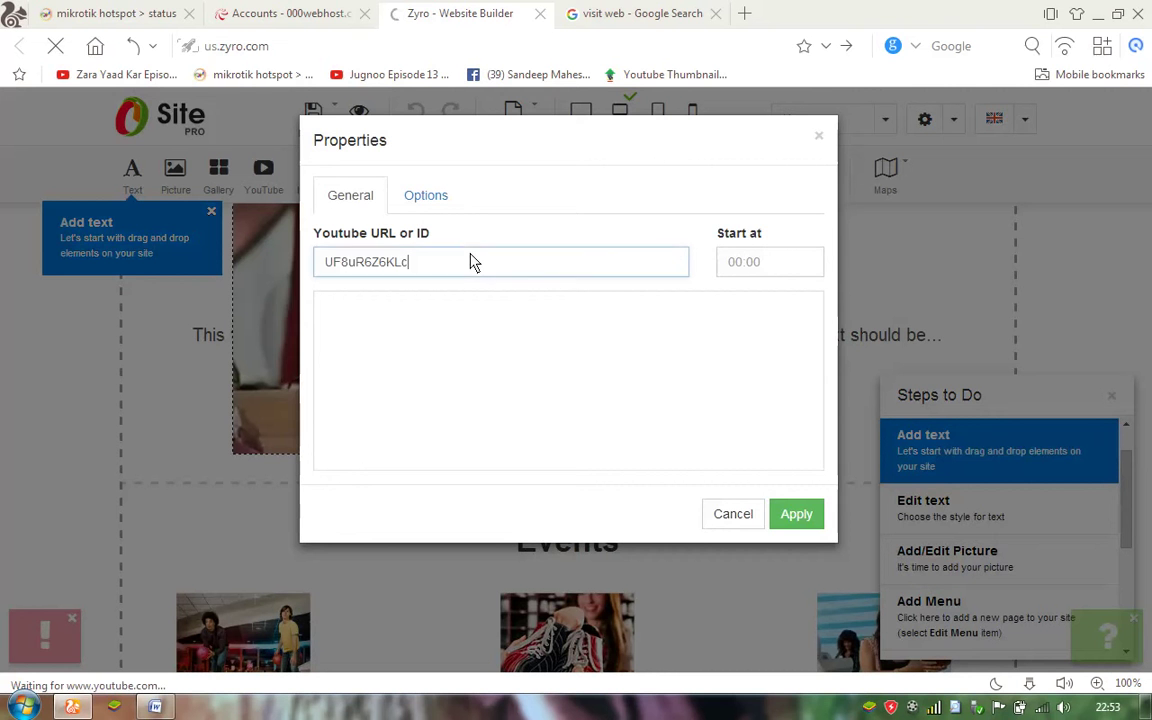
pyautogui.click(438, 198)
pyautogui.click(820, 138)
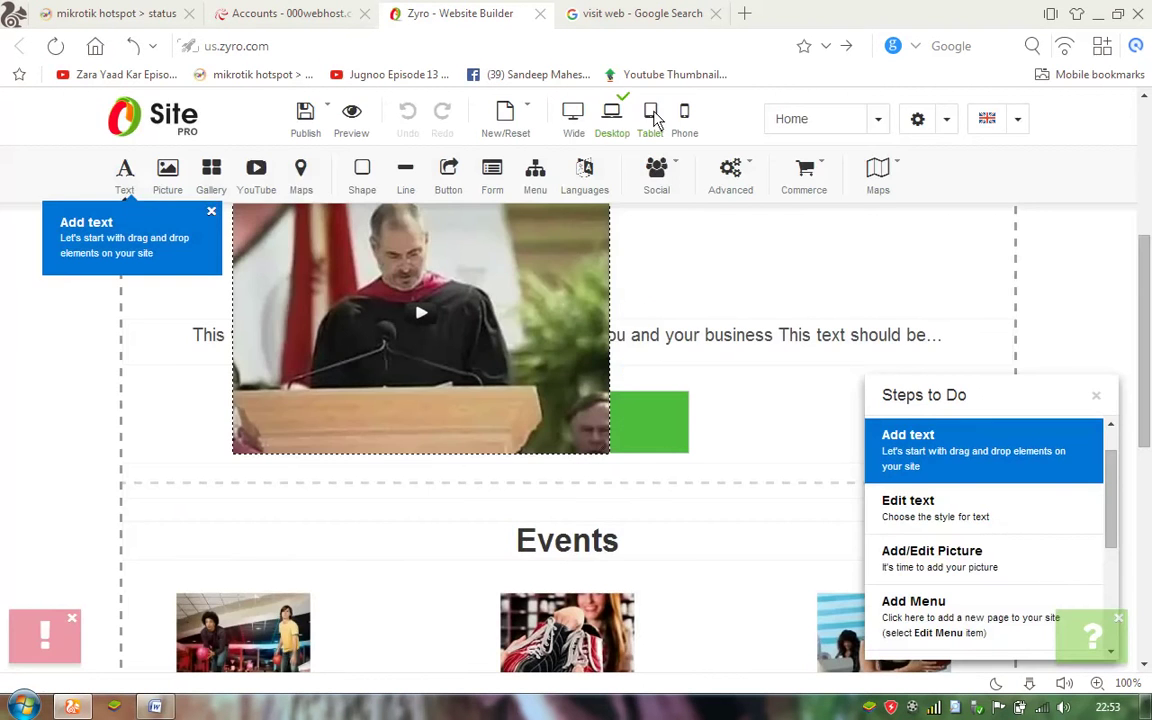
pyautogui.click(653, 115)
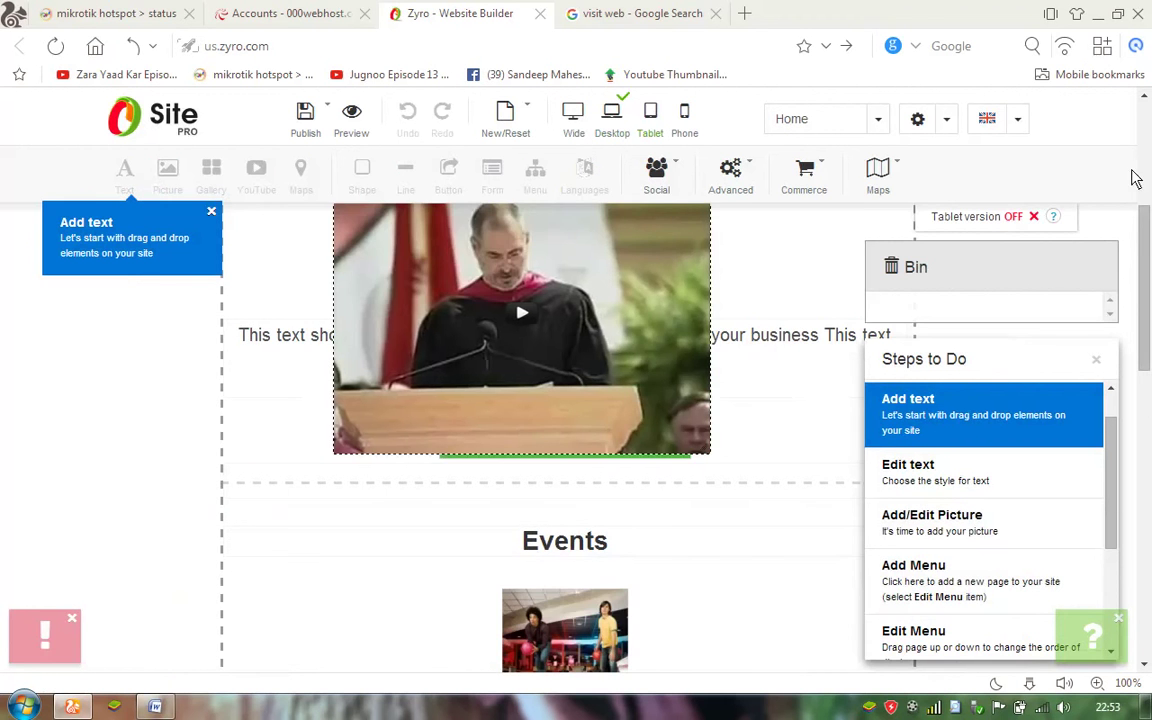
# Dismiss the Add text and Add/Edit Picture tips, help prompt and Steps to Do checklist, then return to Desktop.
pyautogui.scroll(3, 1145, 155)
pyautogui.scroll(1, 1148, 147)
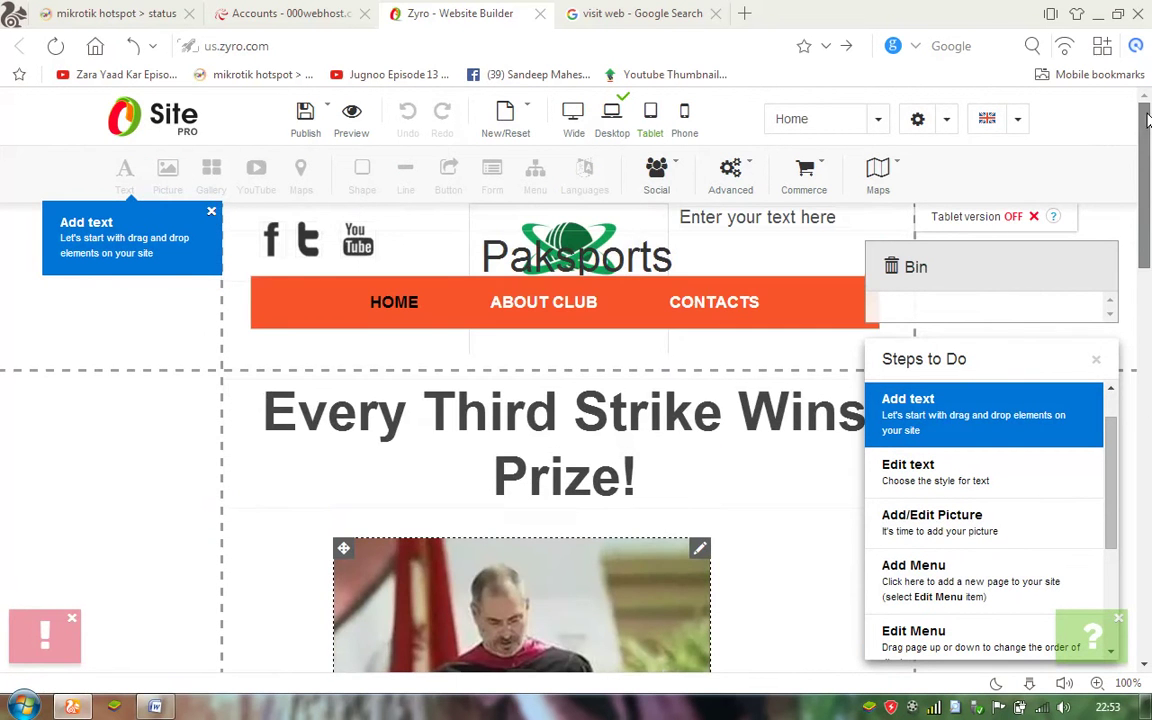
pyautogui.moveTo(838, 183)
pyautogui.moveTo(712, 178)
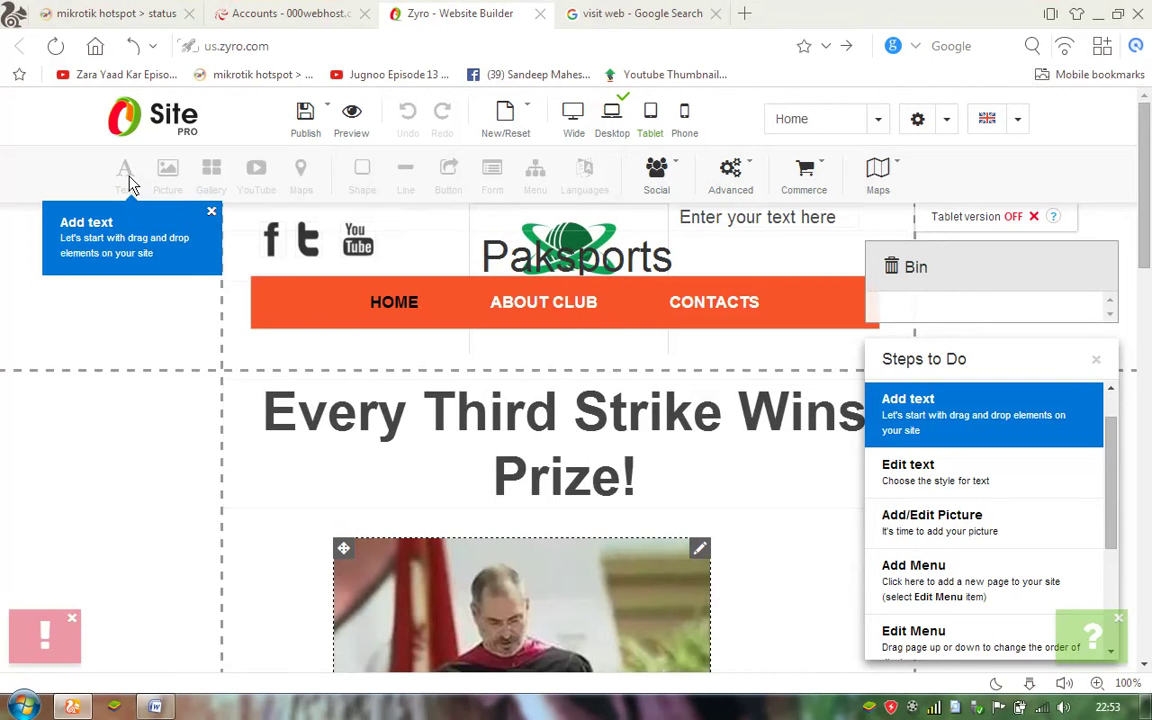
pyautogui.click(211, 214)
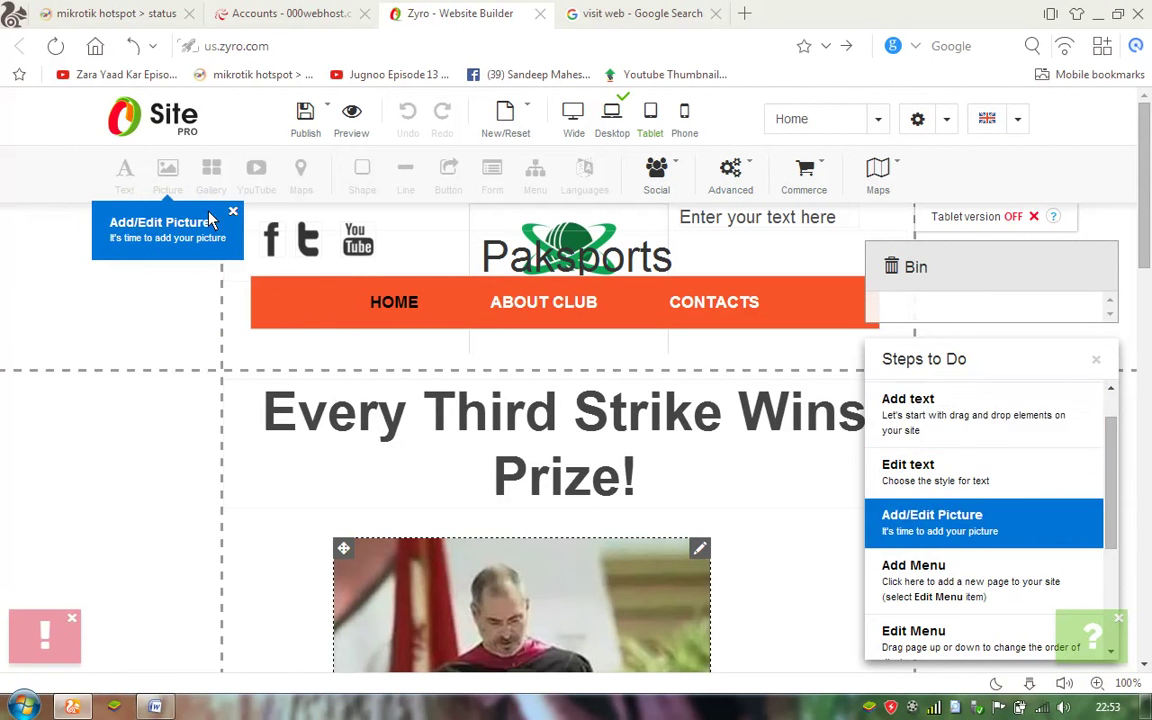
pyautogui.click(234, 213)
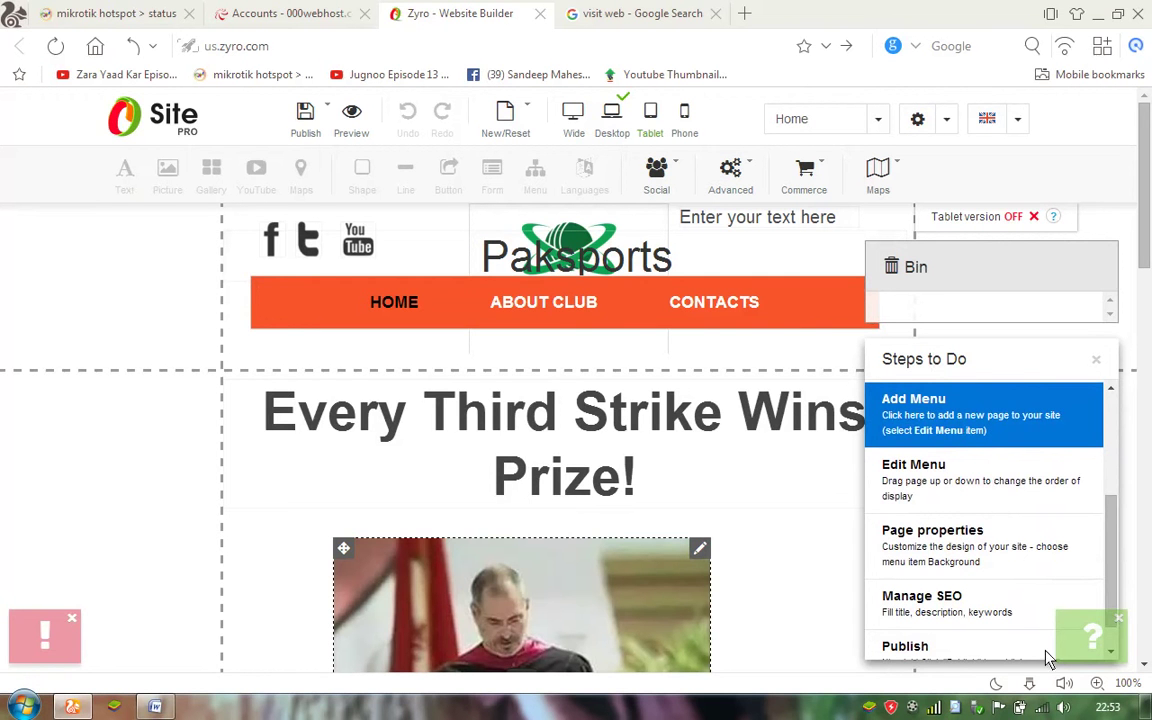
pyautogui.click(1121, 618)
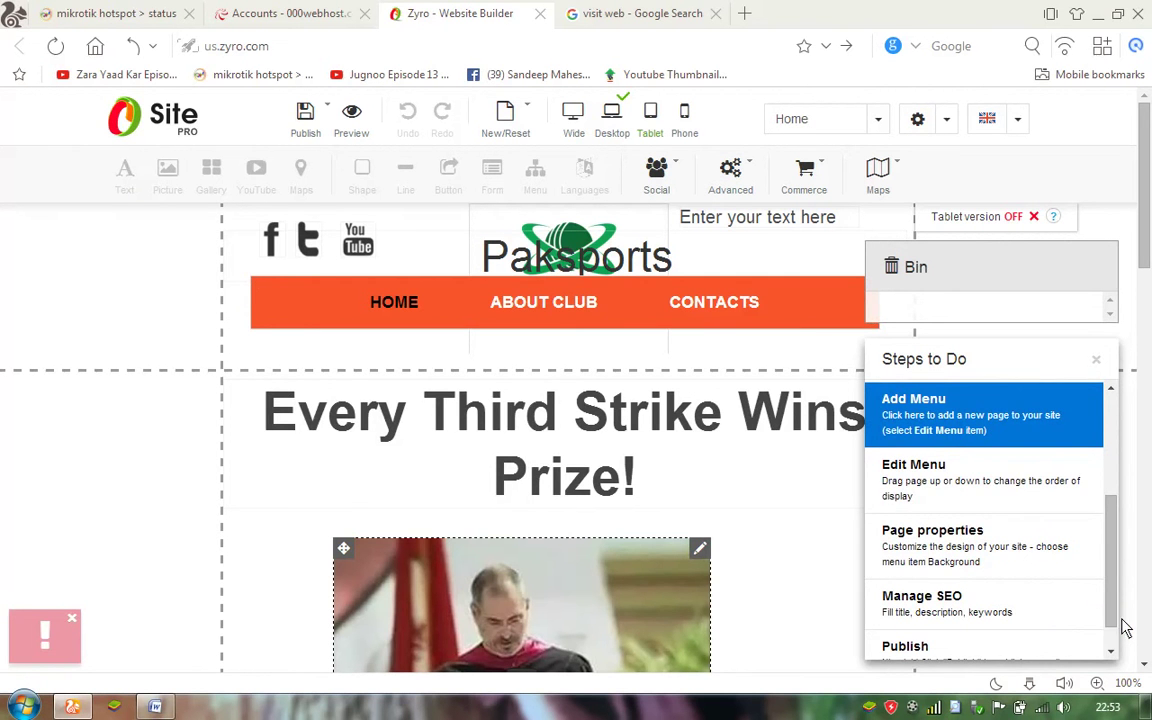
pyautogui.click(1096, 361)
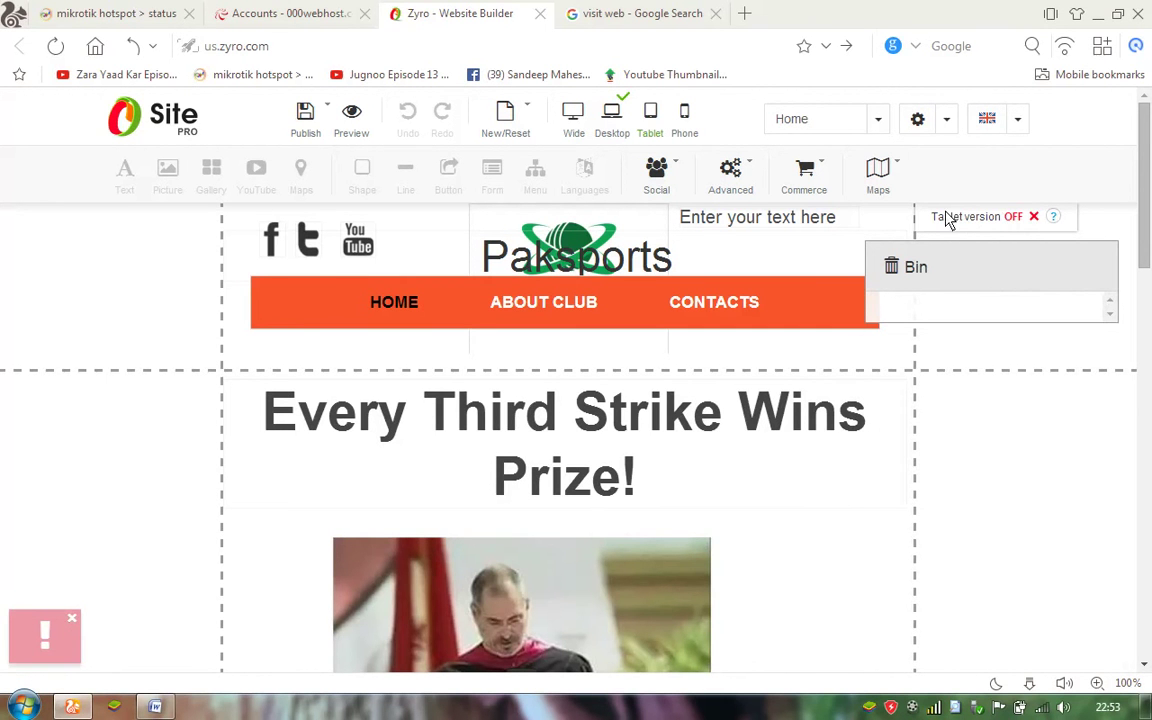
pyautogui.click(612, 118)
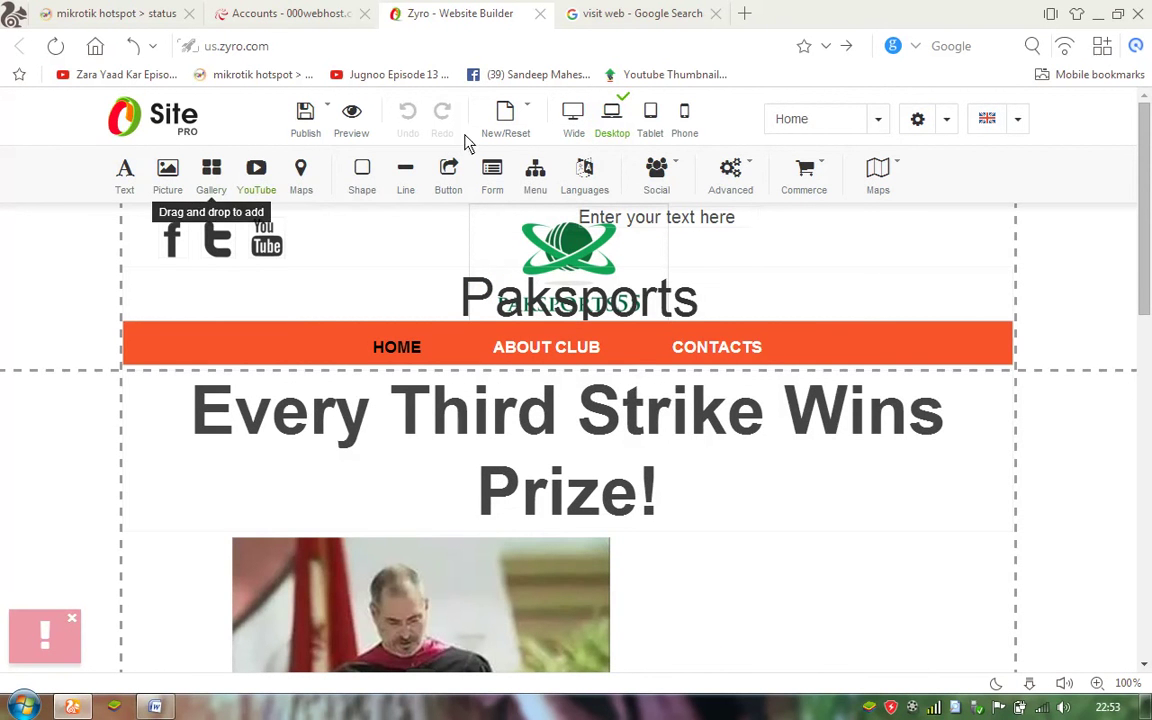
# Add a Social Fans widget and set its Profile URL to the site owner's Facebook page.
pyautogui.moveTo(660, 172)
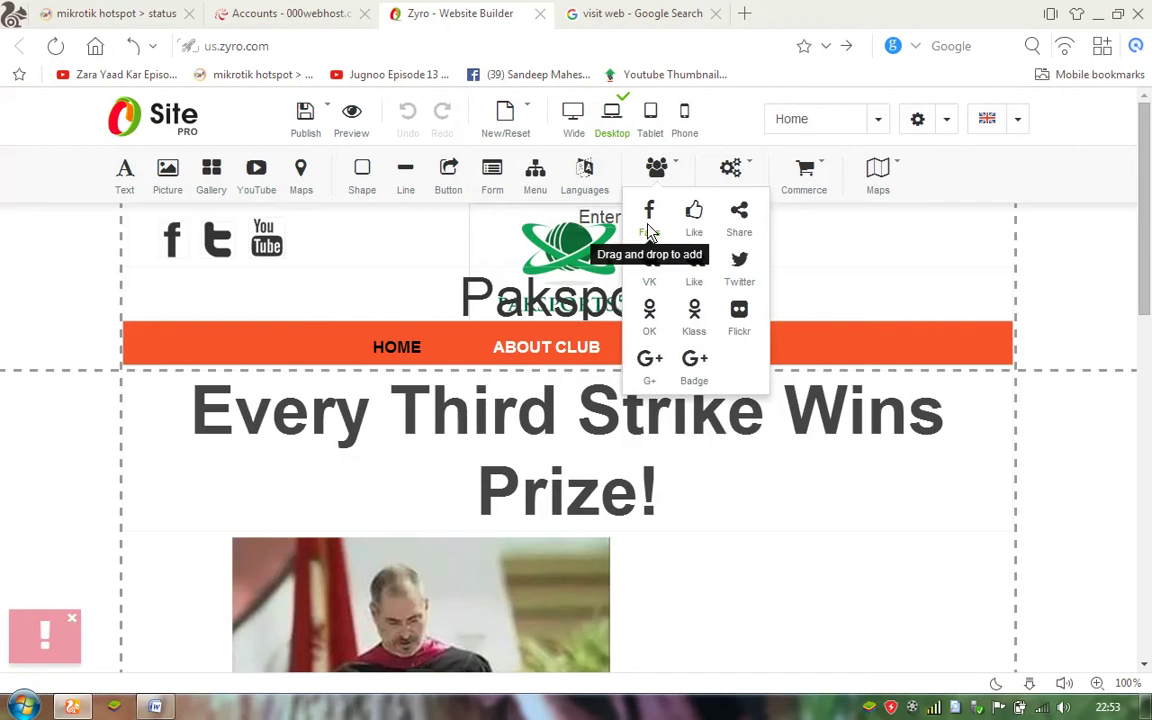
pyautogui.moveTo(649, 220); pyautogui.dragTo(870, 250)
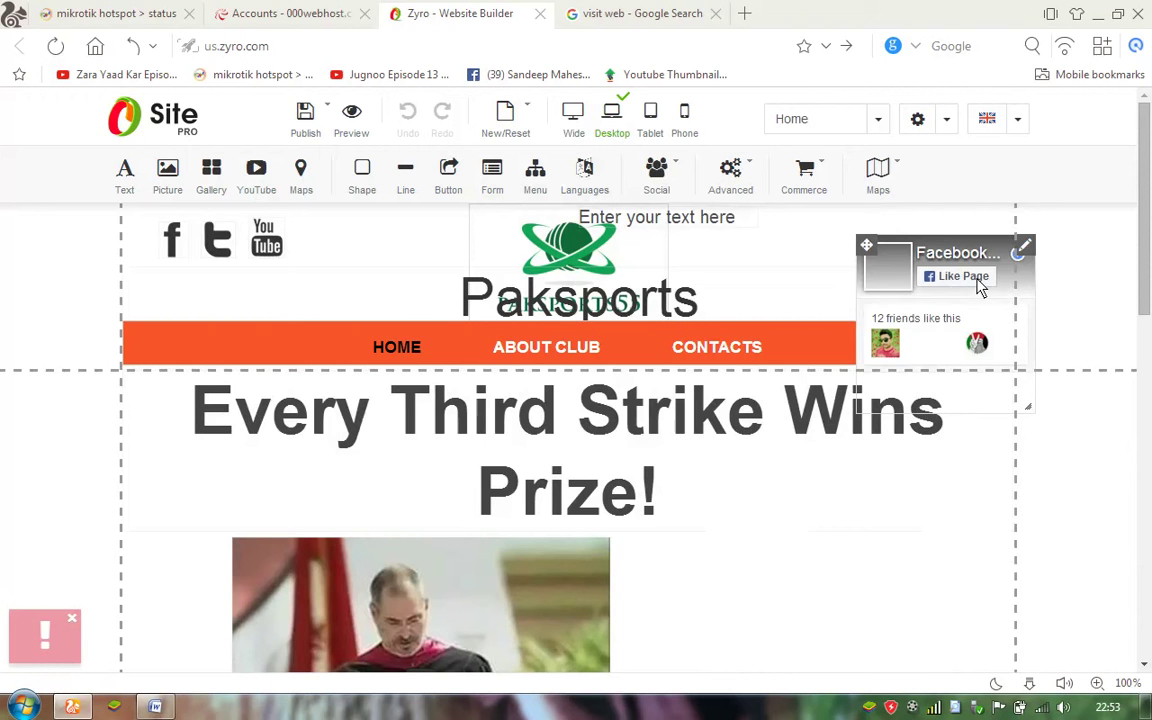
pyautogui.doubleClick(863, 287)
pyautogui.click(549, 263)
pyautogui.press('BackSpace')
pyautogui.press('BackSpace')
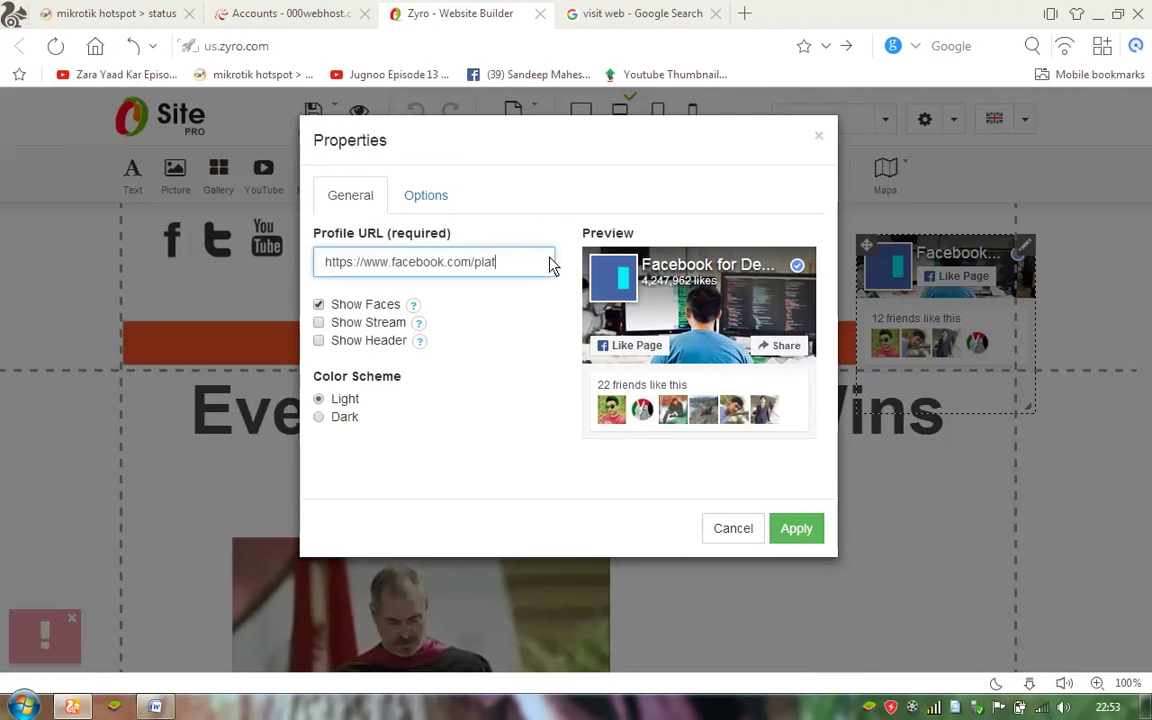
pyautogui.press('BackSpace')
pyautogui.press('BackSpace')
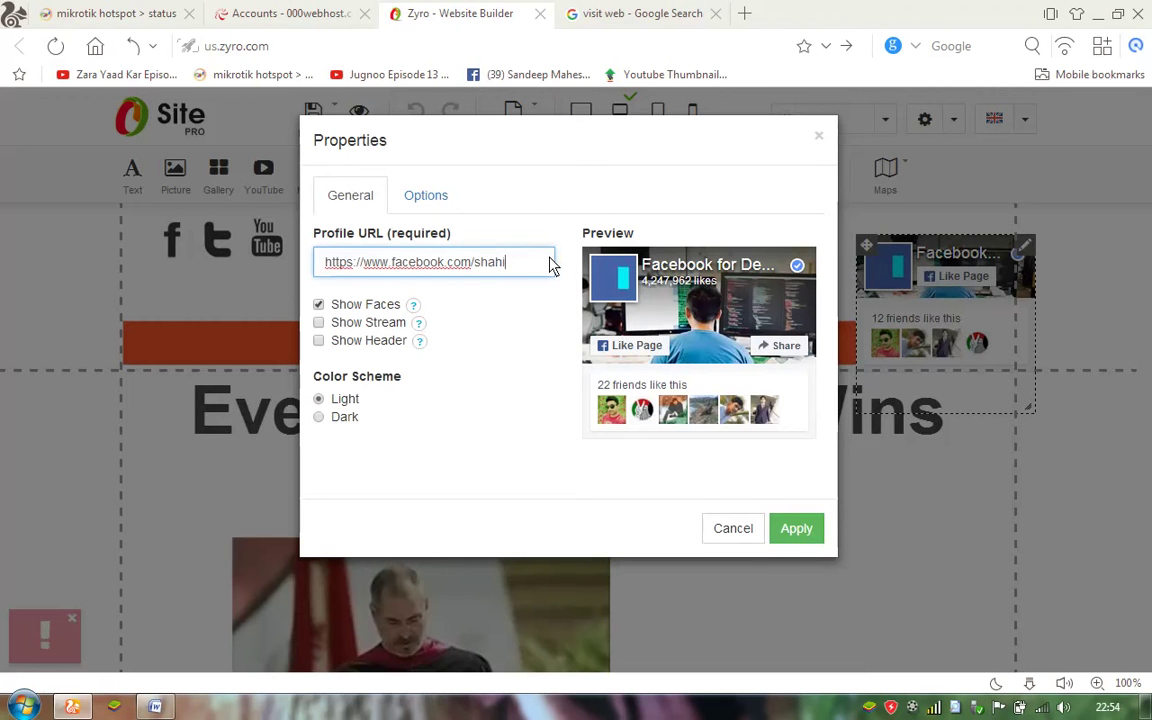
pyautogui.write('shahidrehan')
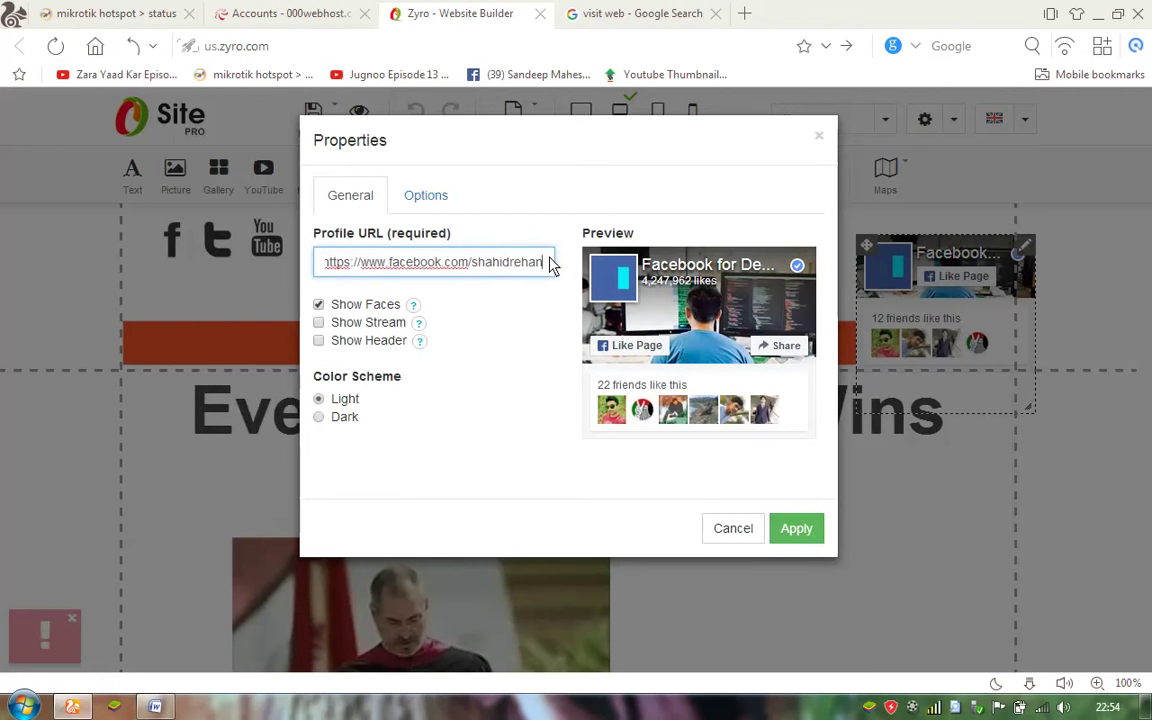
pyautogui.write('official')
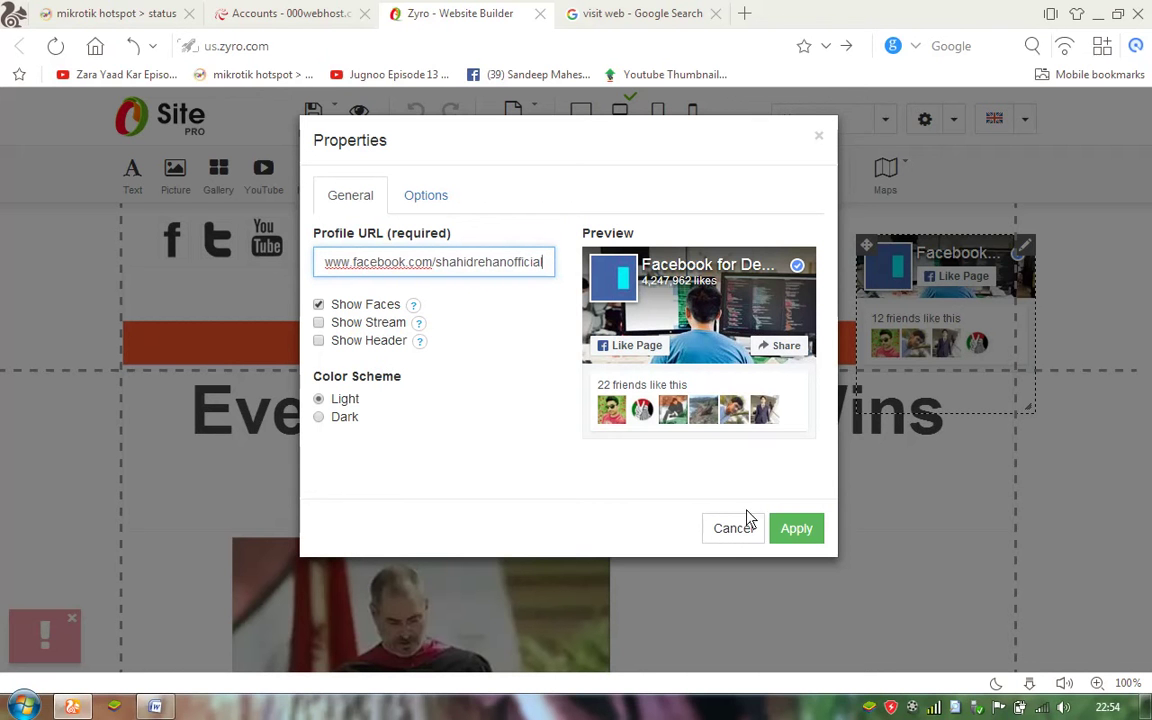
pyautogui.click(797, 529)
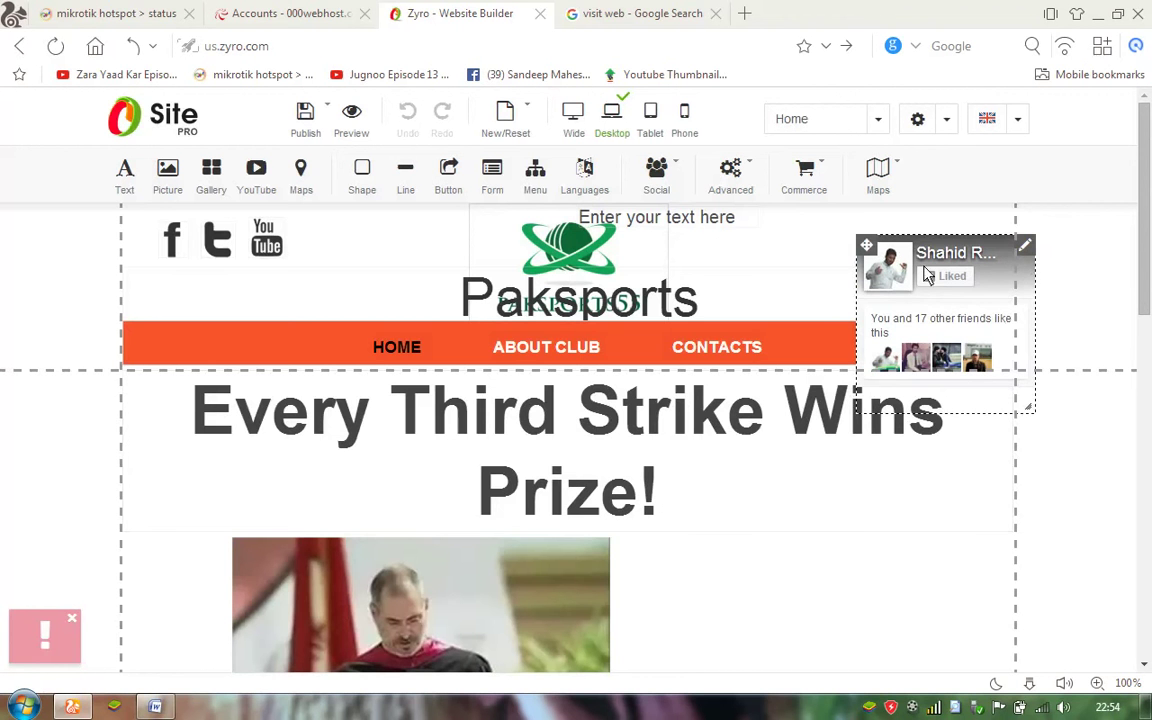
# Move the Facebook widget down beside the video, enlarge it, and shift it further right.
pyautogui.moveTo(869, 250); pyautogui.dragTo(728, 481)
pyautogui.moveTo(893, 648); pyautogui.dragTo(985, 681)
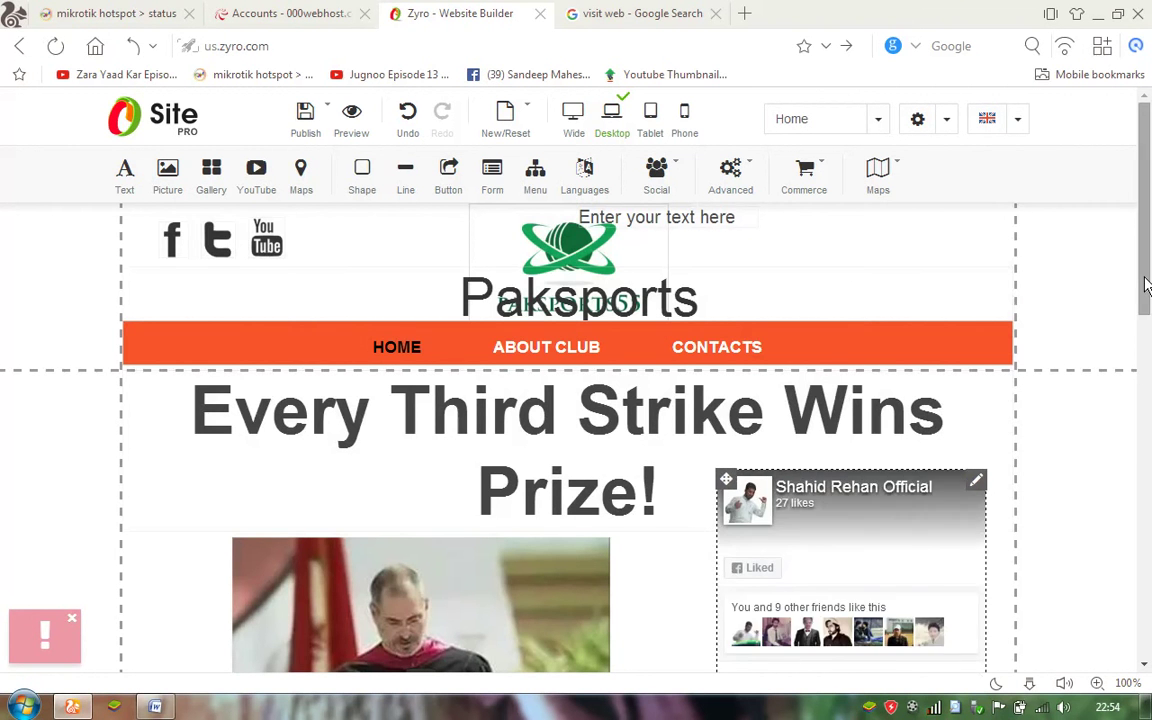
pyautogui.scroll(-3, 1140, 370)
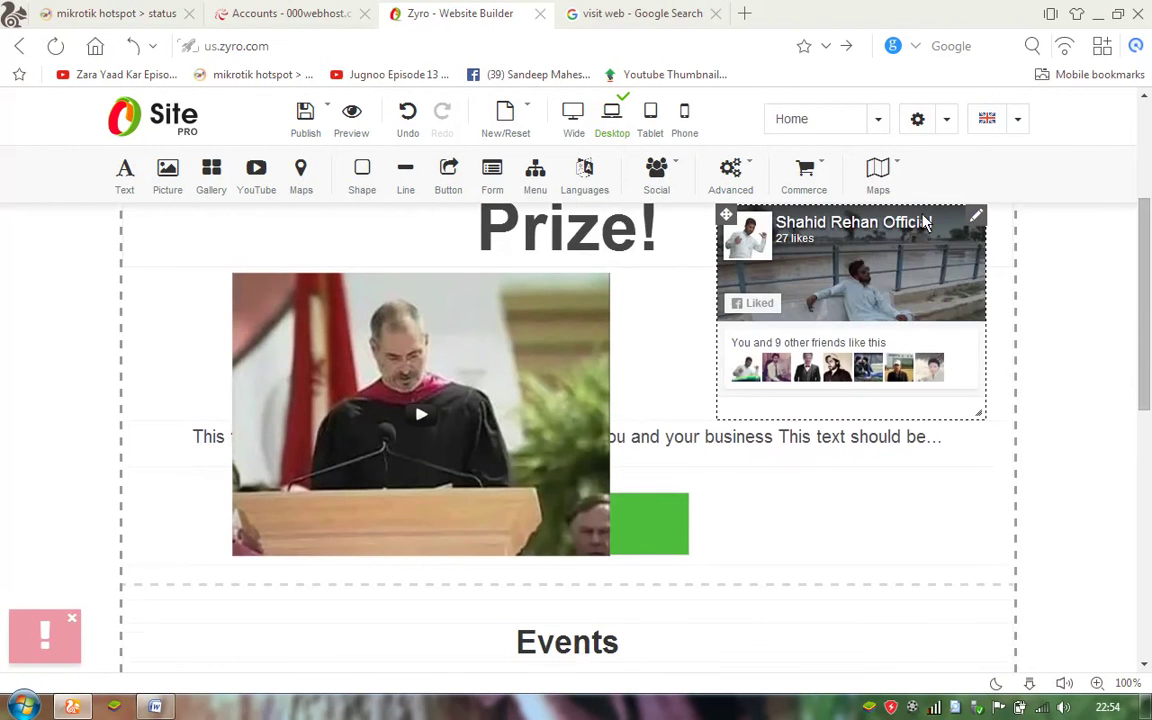
pyautogui.moveTo(948, 230); pyautogui.dragTo(977, 233)
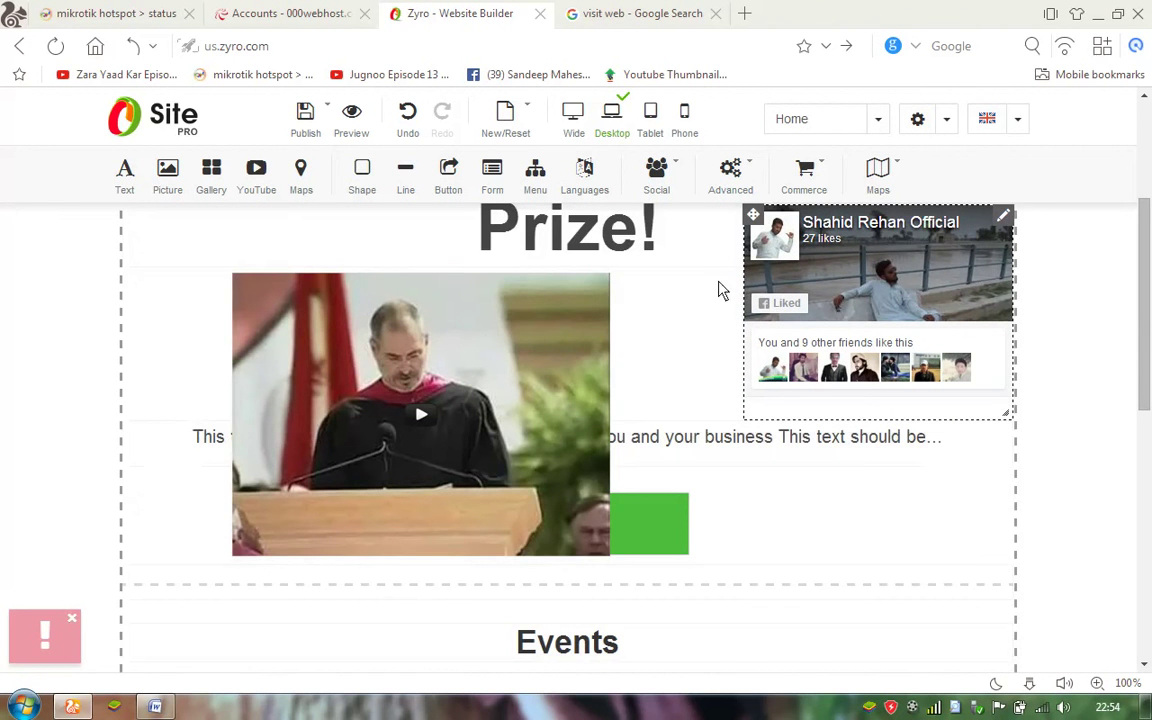
# Open the video's YouTube URL/ID setting, then switch to the 'visit web' Google search tab.
pyautogui.doubleClick(463, 437)
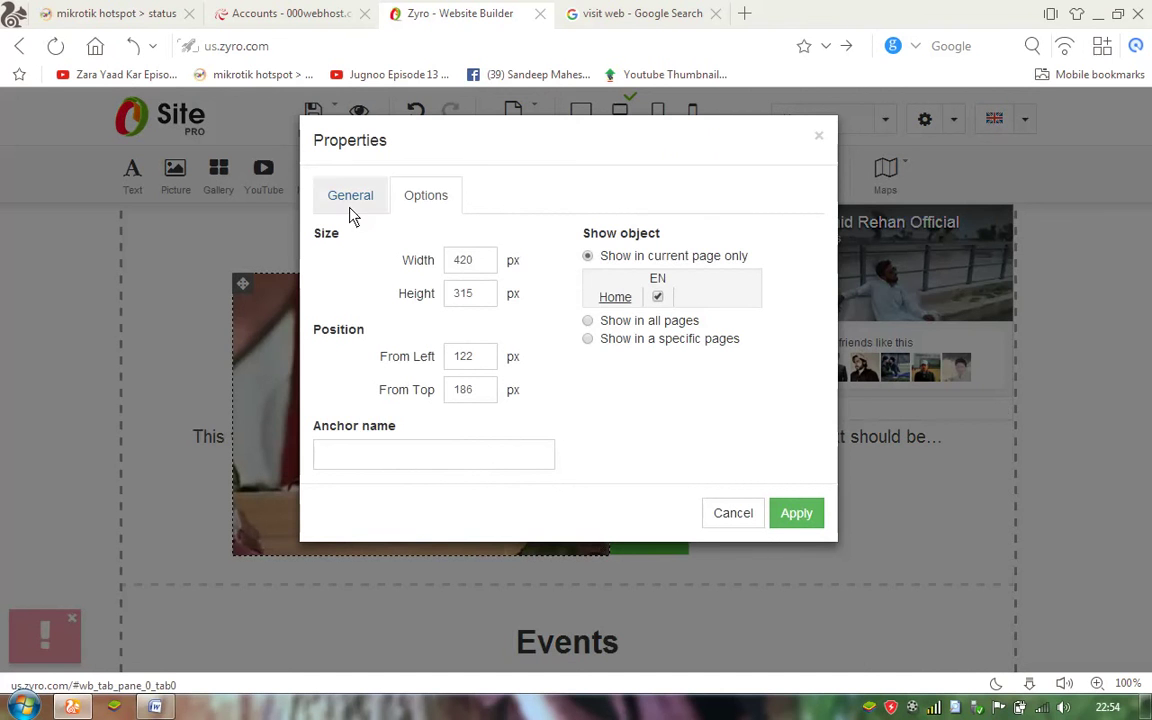
pyautogui.click(350, 205)
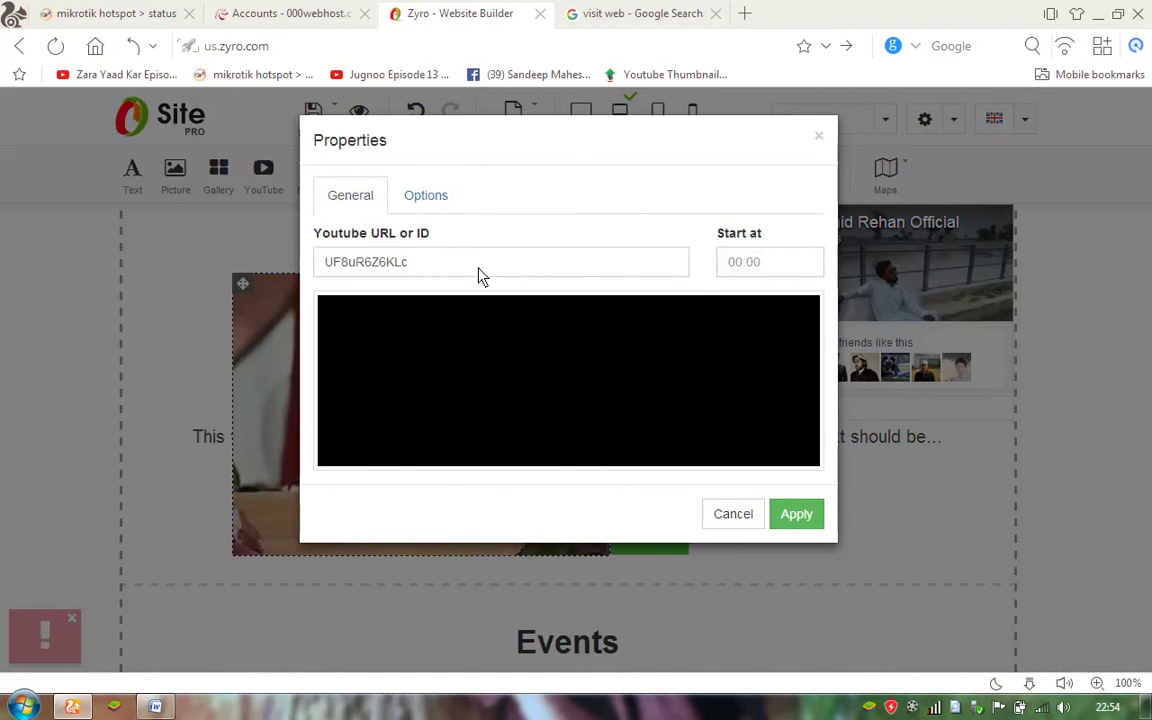
pyautogui.click(514, 274)
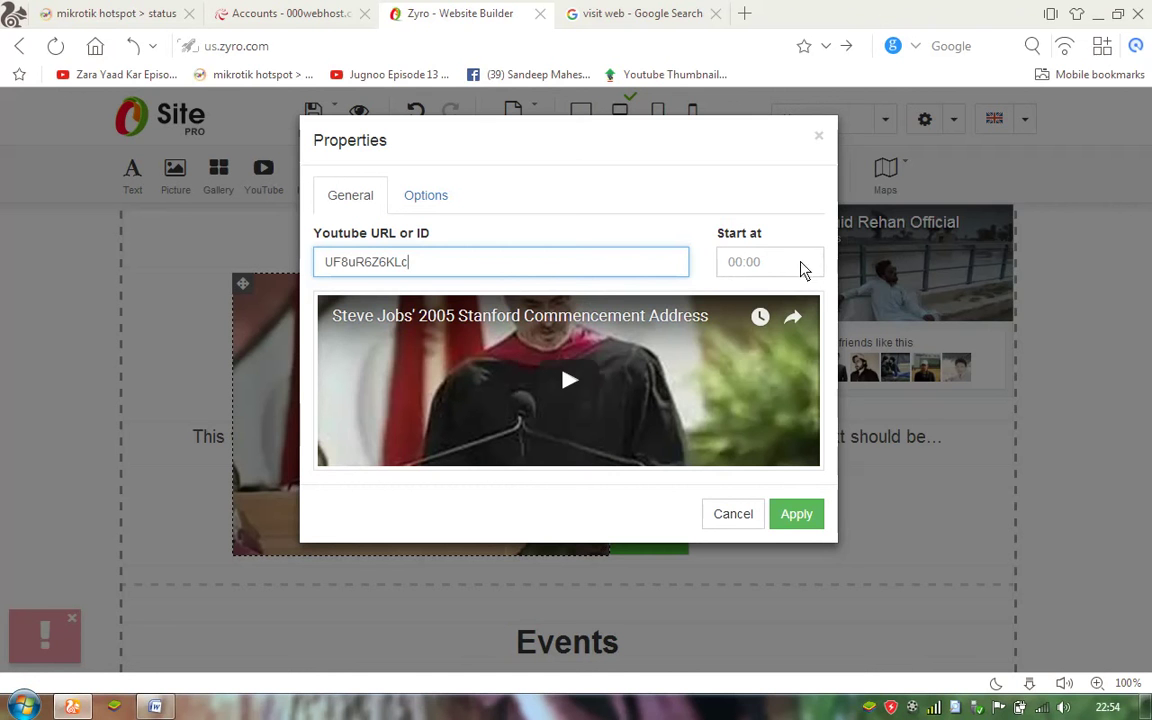
pyautogui.click(632, 20)
pyautogui.click(527, 44)
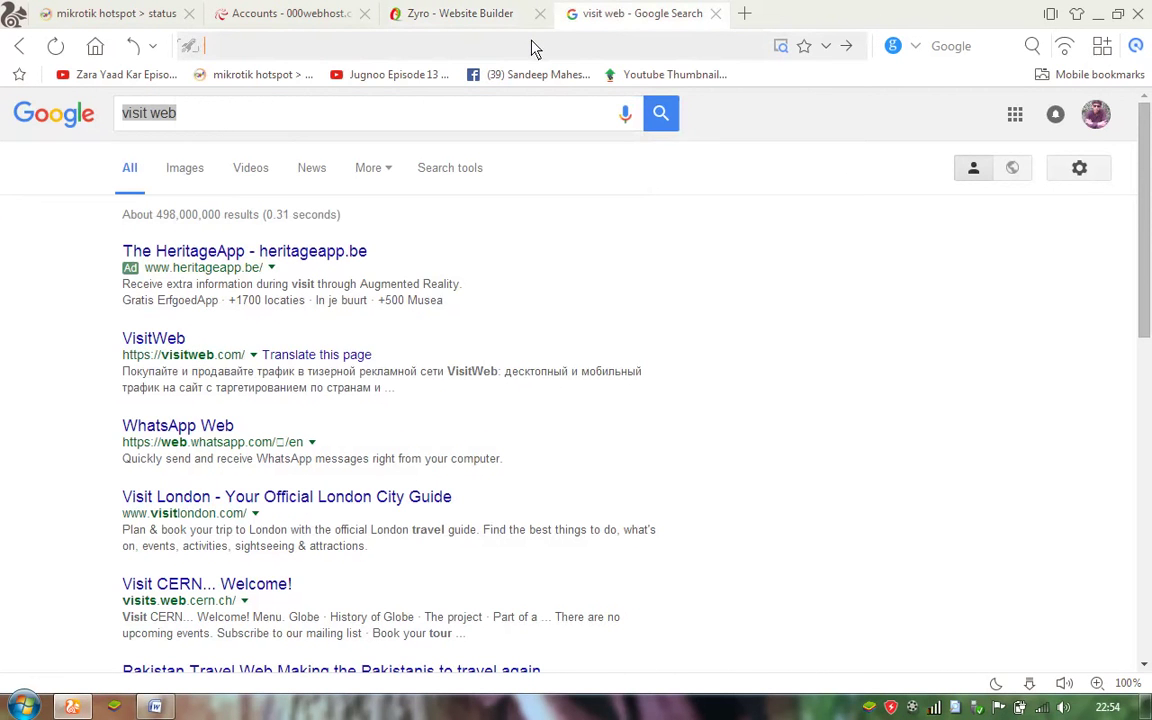
# Go to youtube.com, open the Khabardar Aftab Iqbal video, copy its address, and close the tab.
pyautogui.write('you')
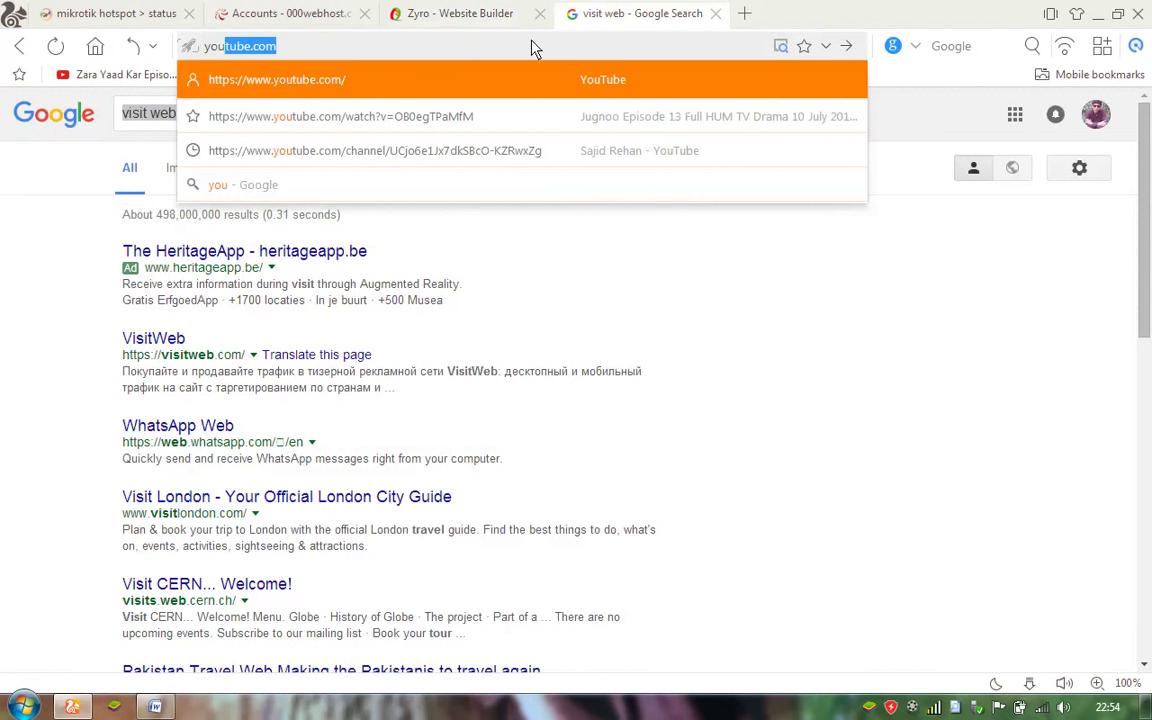
pyautogui.press('Return')
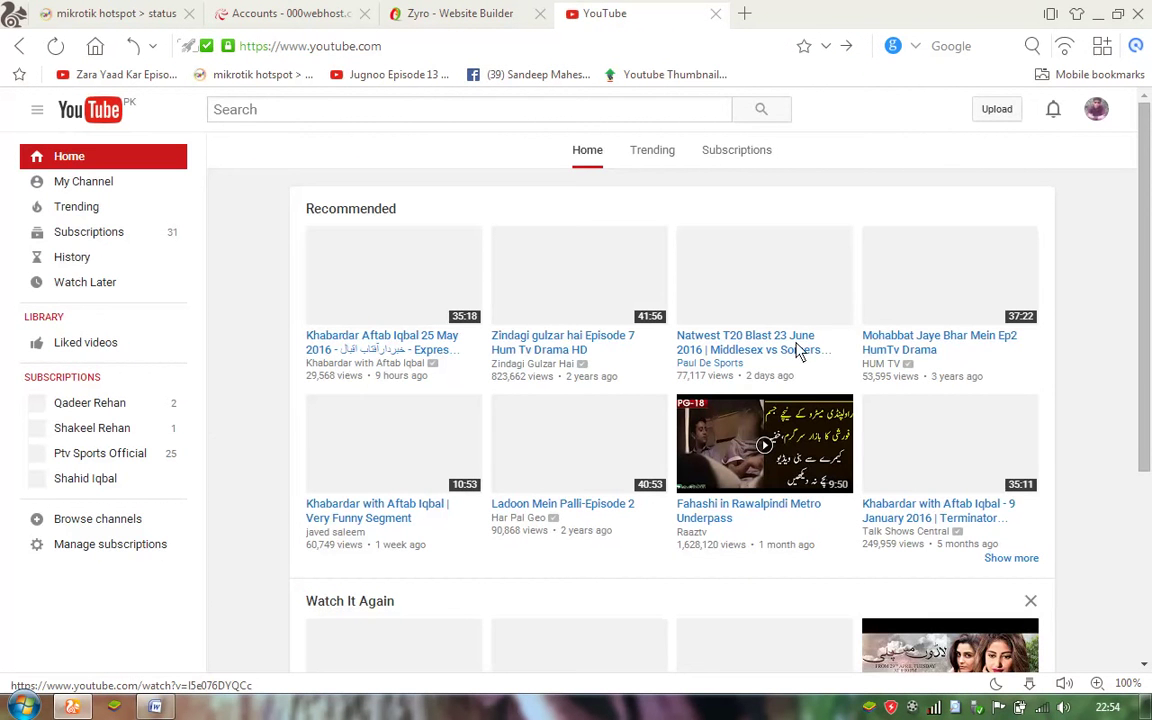
pyautogui.click(372, 344)
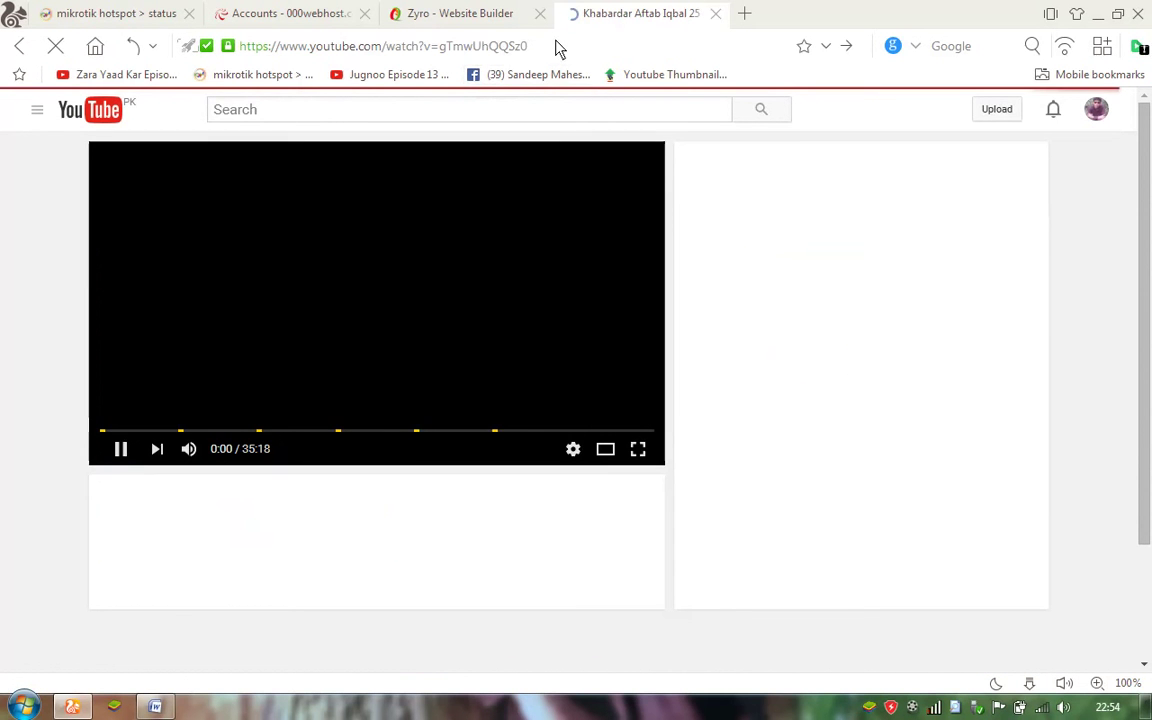
pyautogui.moveTo(558, 48); pyautogui.dragTo(228, 50)
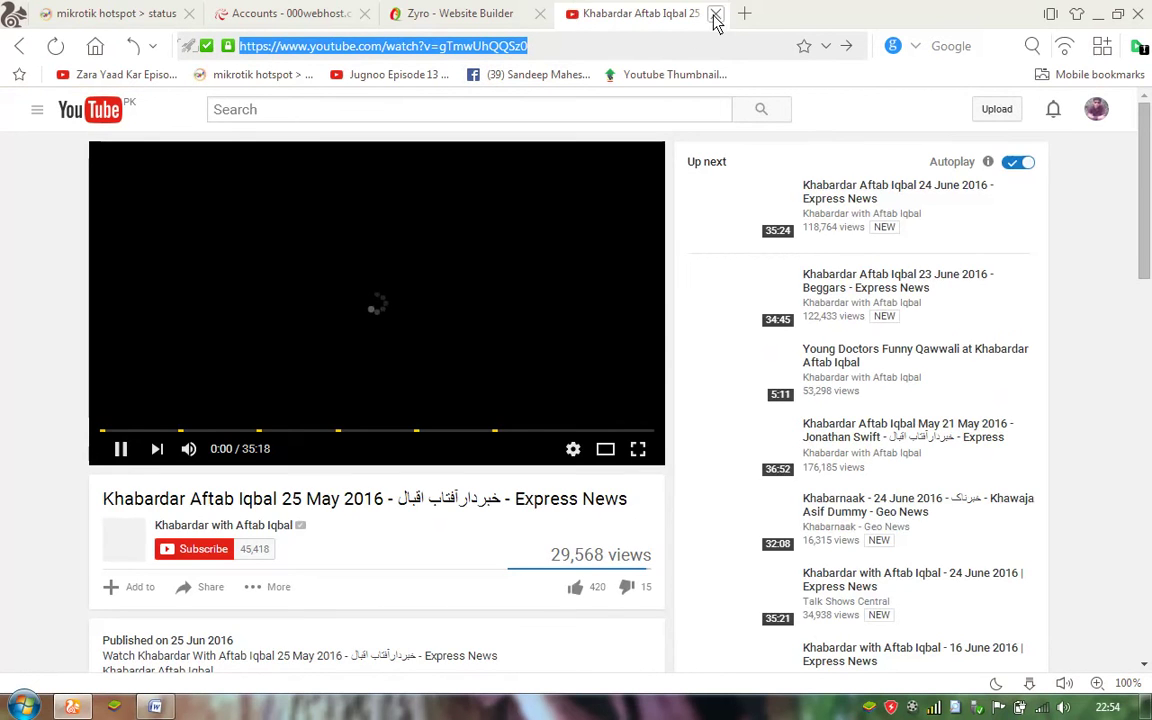
pyautogui.click(716, 14)
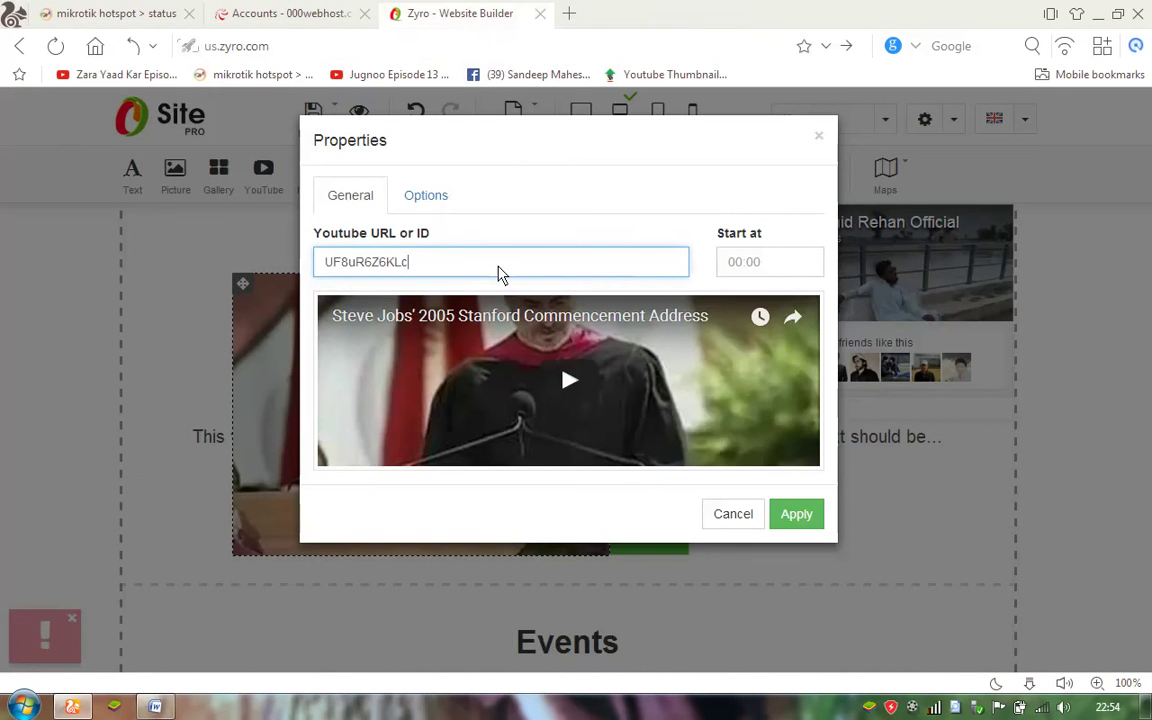
# Replace the video's YouTube ID with gTmwUhQQSz0 and apply it.
pyautogui.hotkey('ctrl', 'a')
pyautogui.press('BackSpace')
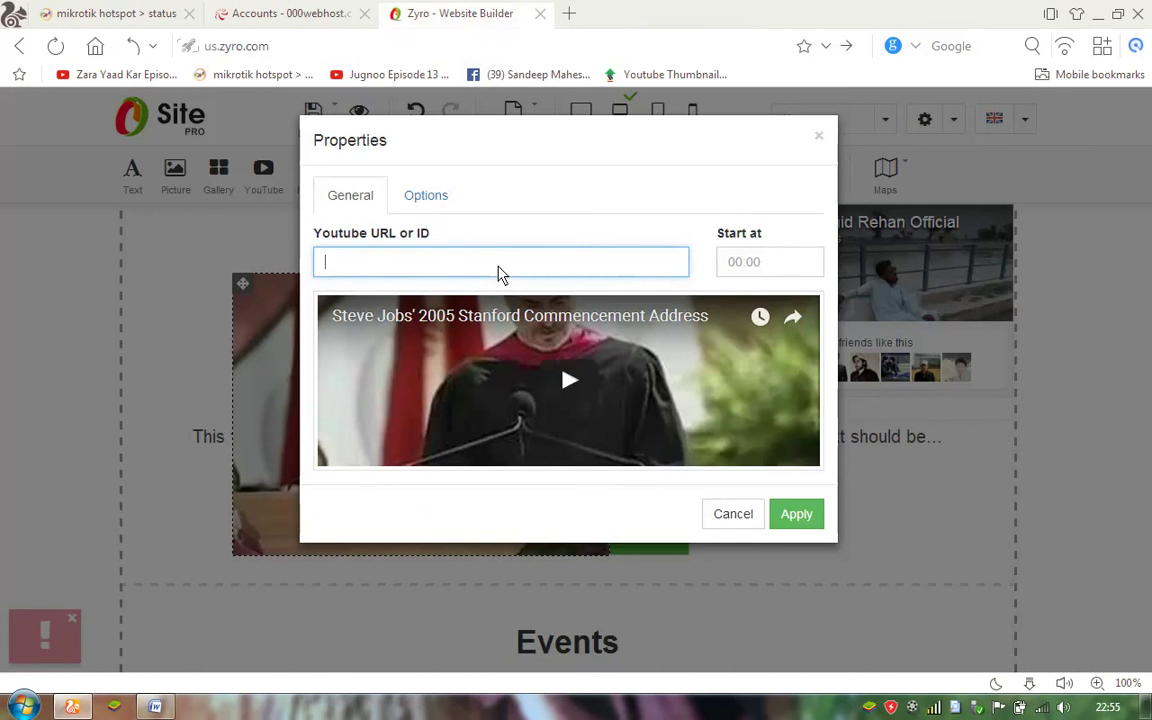
pyautogui.write('gTmwUhQQSz0')
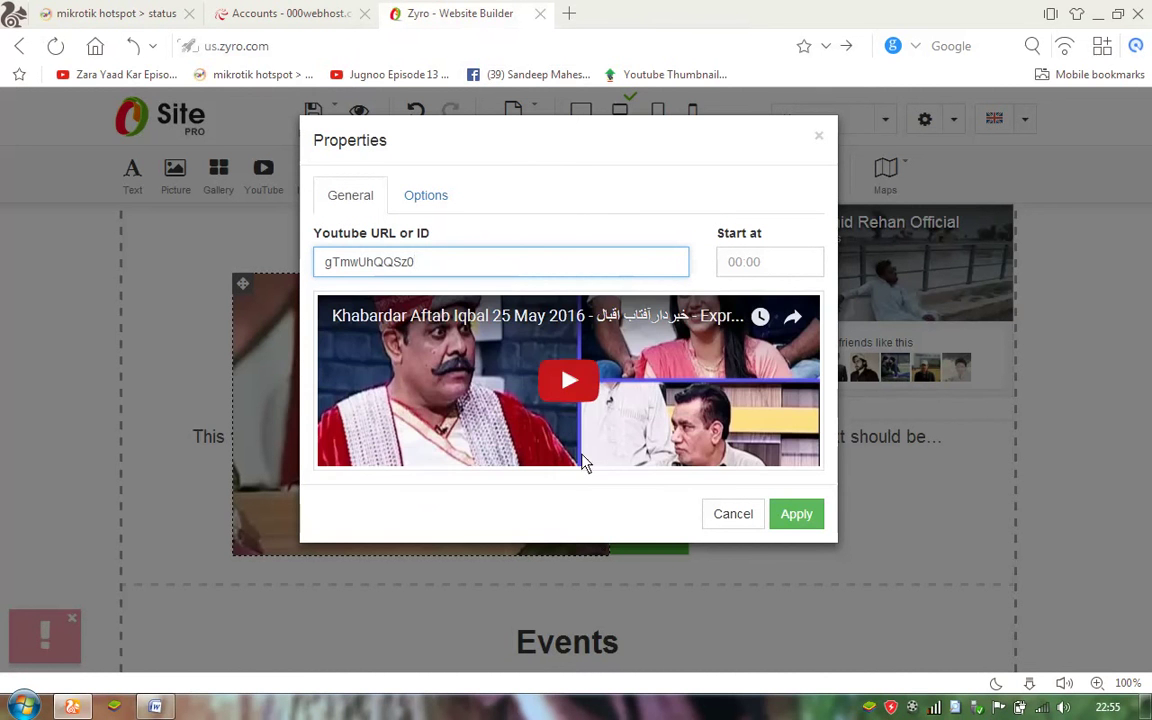
pyautogui.click(799, 516)
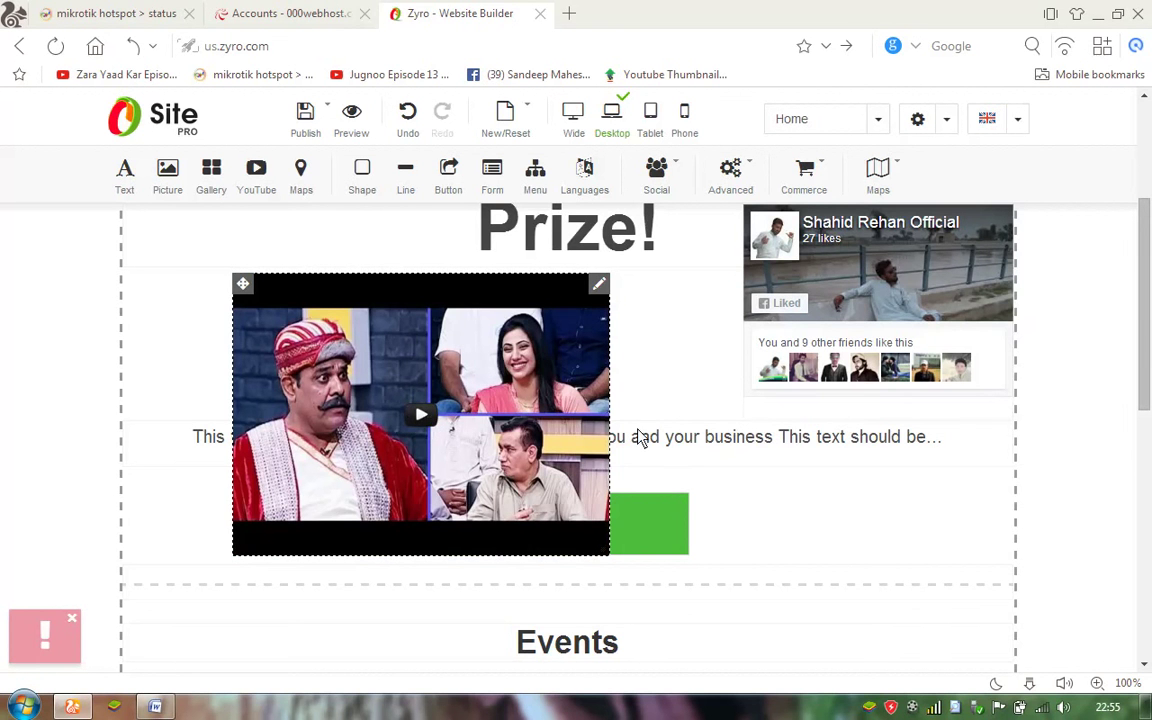
# Shrink the video to about 225 × 170 and move it to the column's top-left corner.
pyautogui.moveTo(610, 565); pyautogui.dragTo(560, 540)
pyautogui.moveTo(503, 507); pyautogui.dragTo(457, 442)
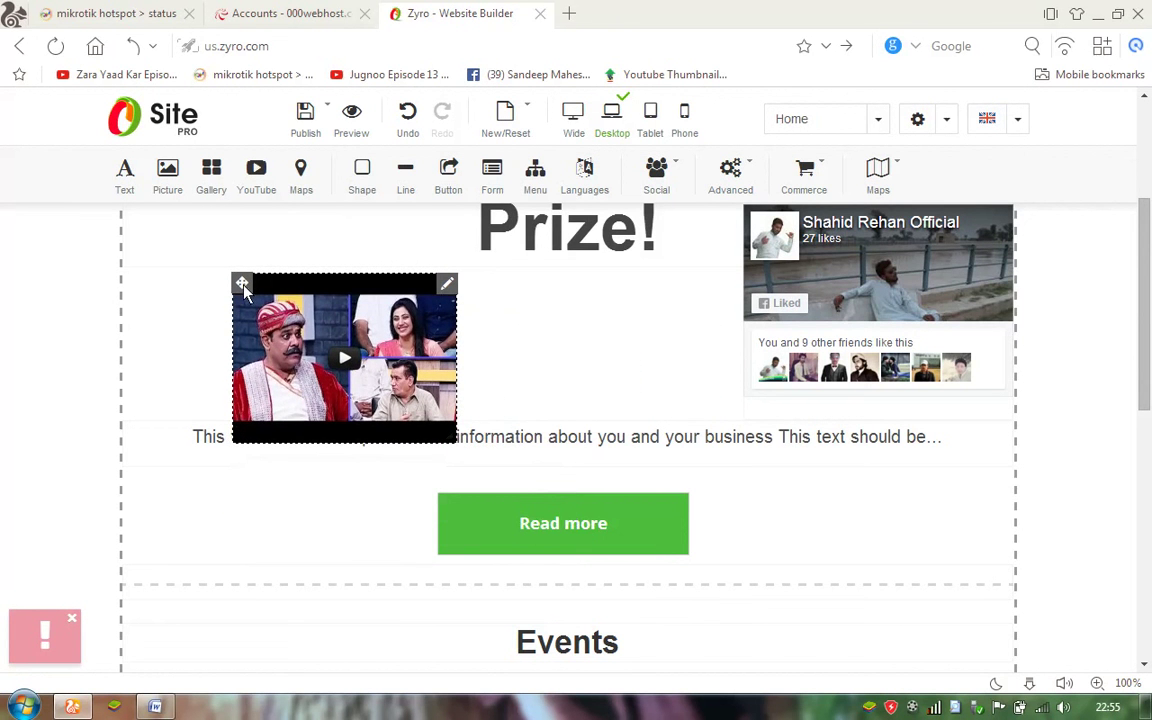
pyautogui.moveTo(242, 283); pyautogui.dragTo(141, 216)
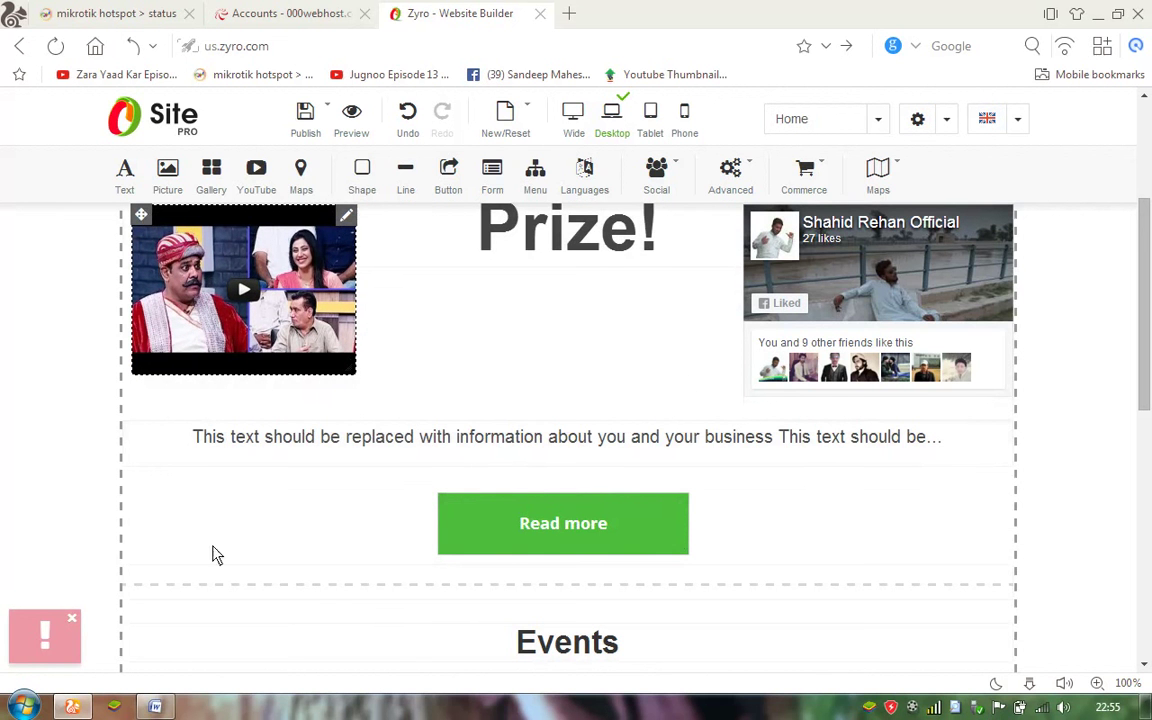
pyautogui.scroll(3, 1148, 176)
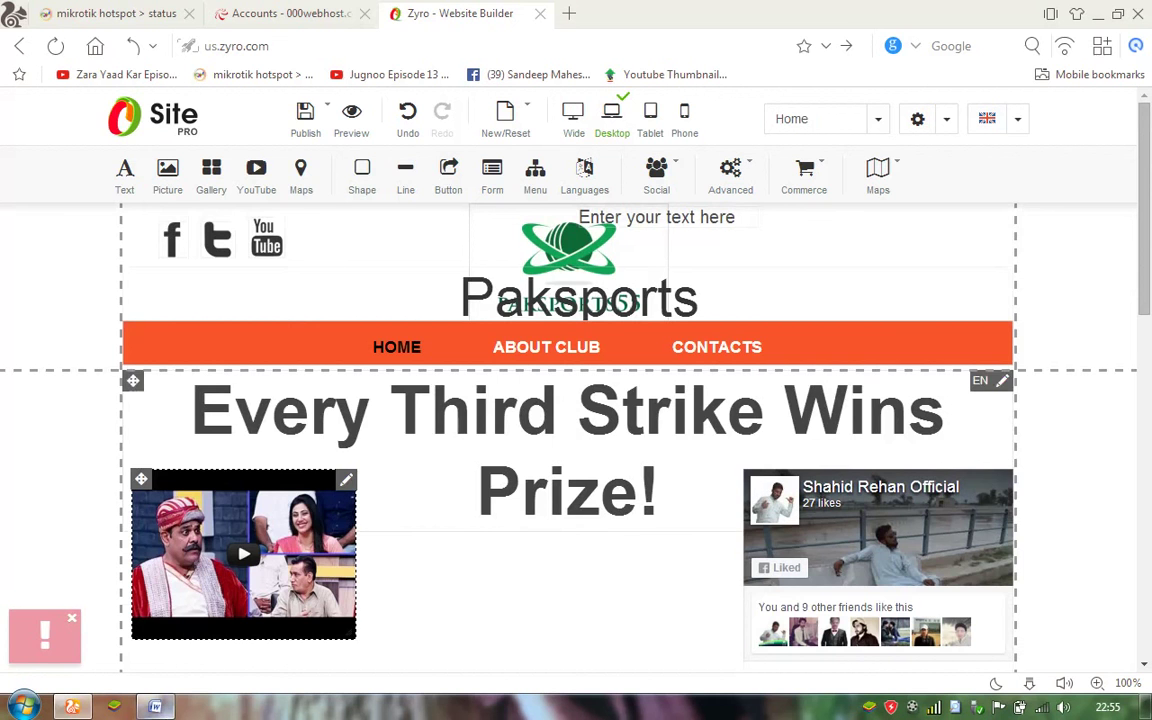
pyautogui.click(155, 706)
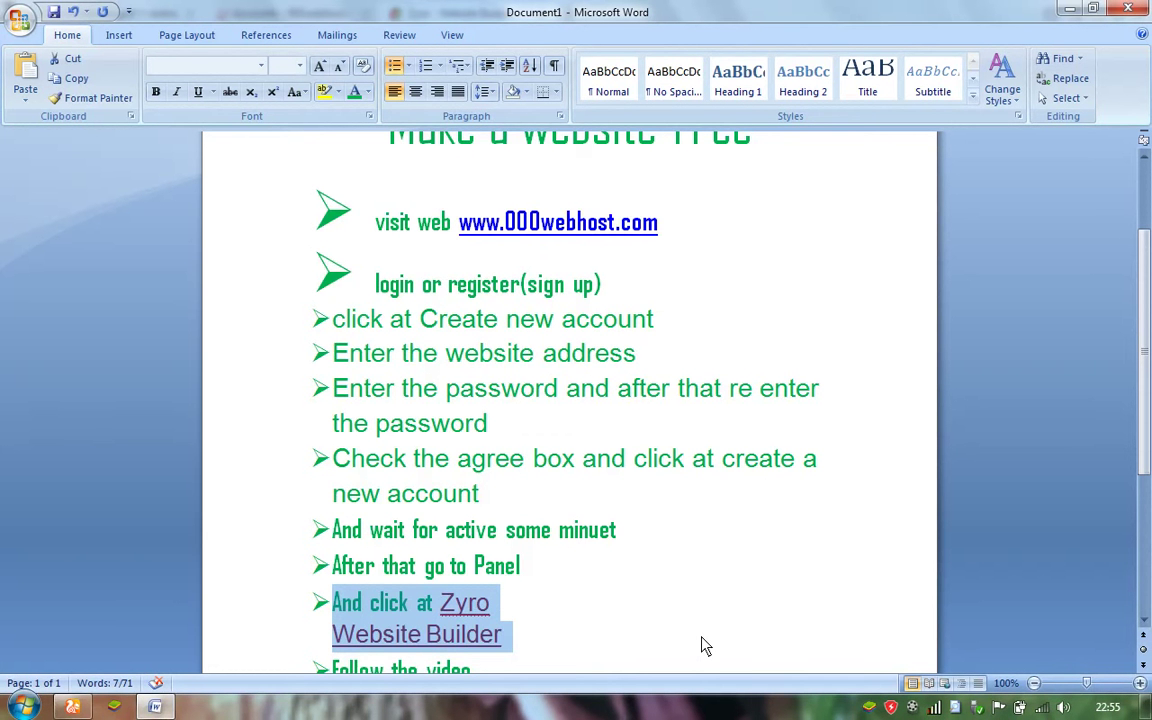
# Add the bullet 'At the en publish it and enjoy like this' at the end of the Word notes.
pyautogui.hotkey('ctrl', 'End')
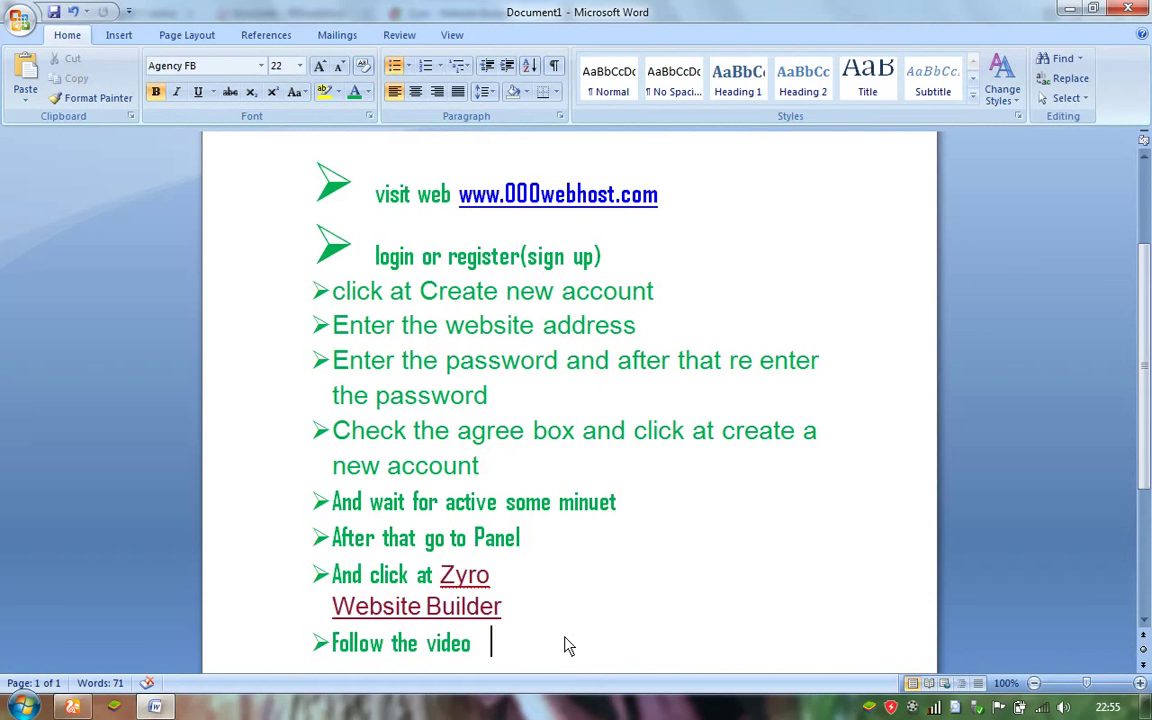
pyautogui.press('Return')
pyautogui.write('At th')
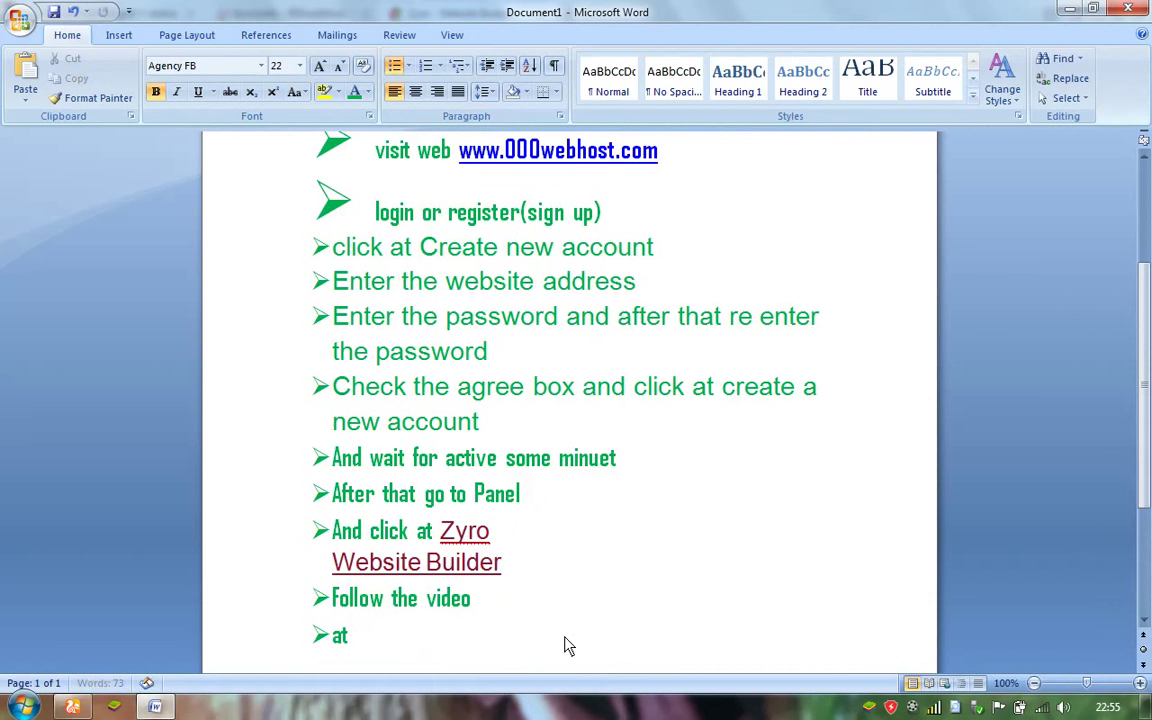
pyautogui.write('e en ')
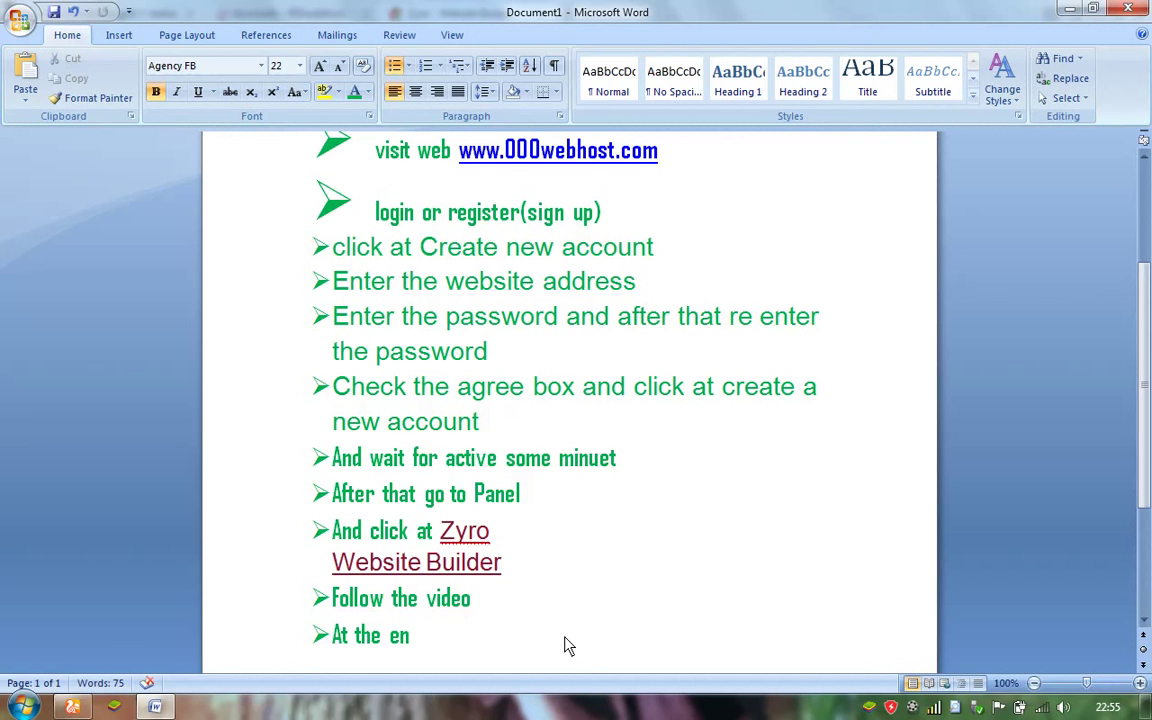
pyautogui.write('publish')
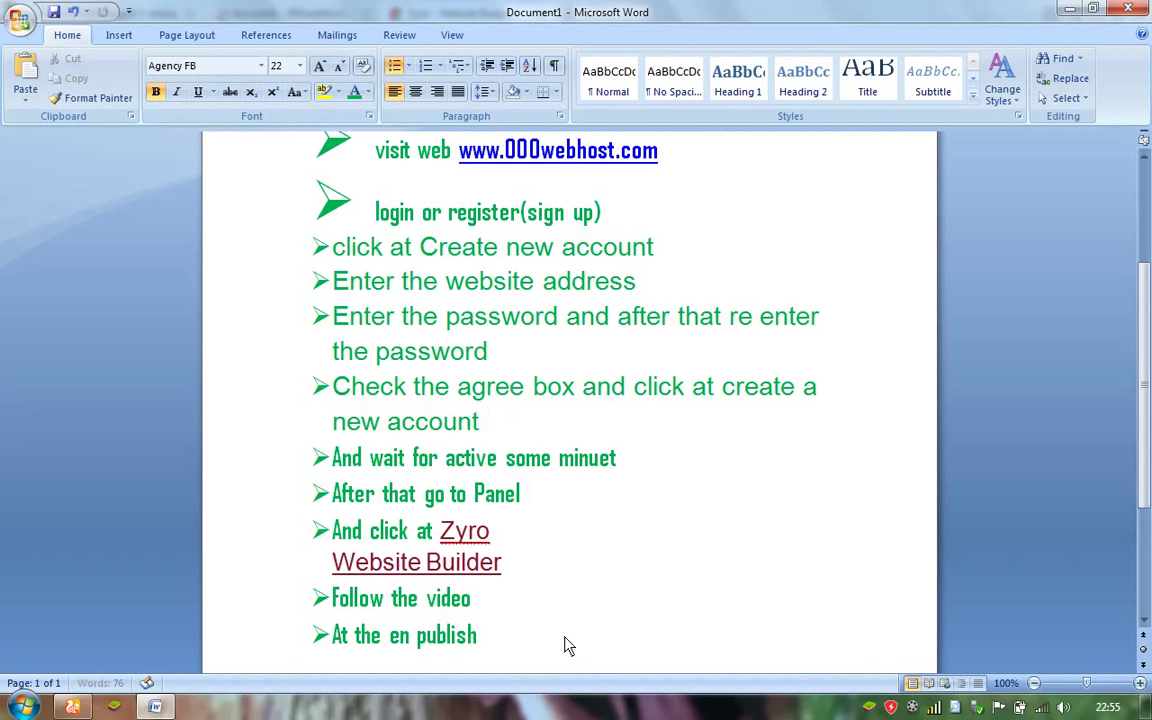
pyautogui.write(' it and enjoy like this')
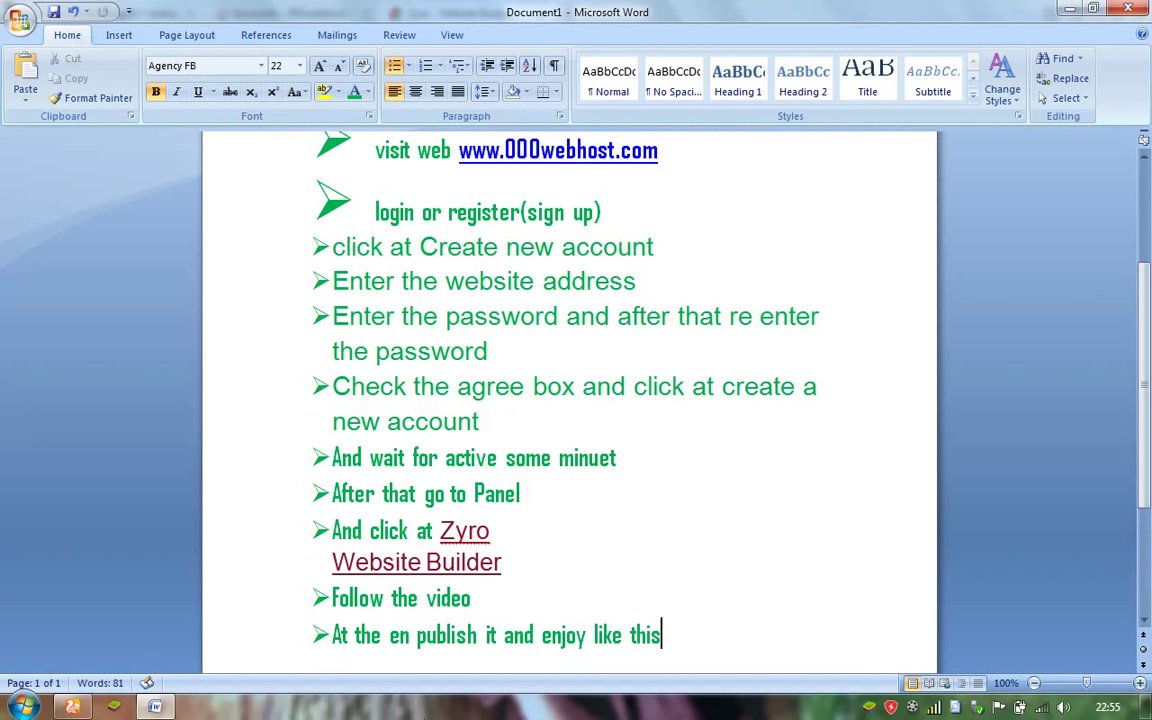
pyautogui.click(72, 707)
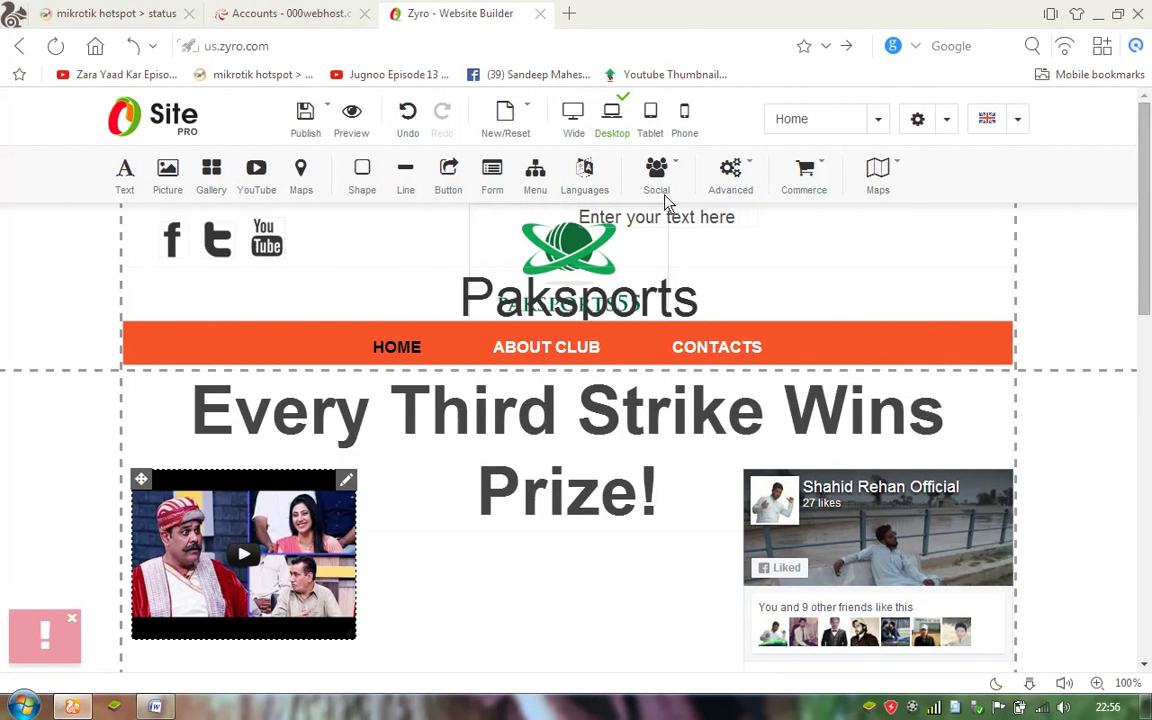
# Start publishing the Paksports site with Publish, then bring Word back to the front.
pyautogui.click(308, 122)
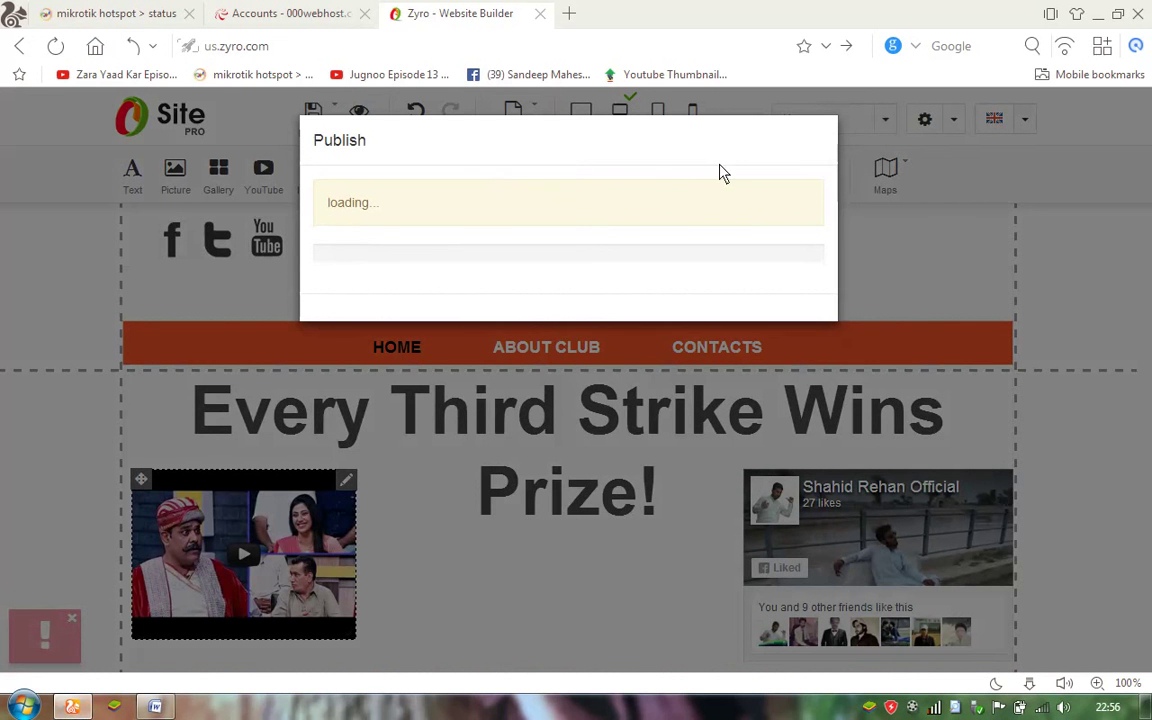
pyautogui.click(155, 707)
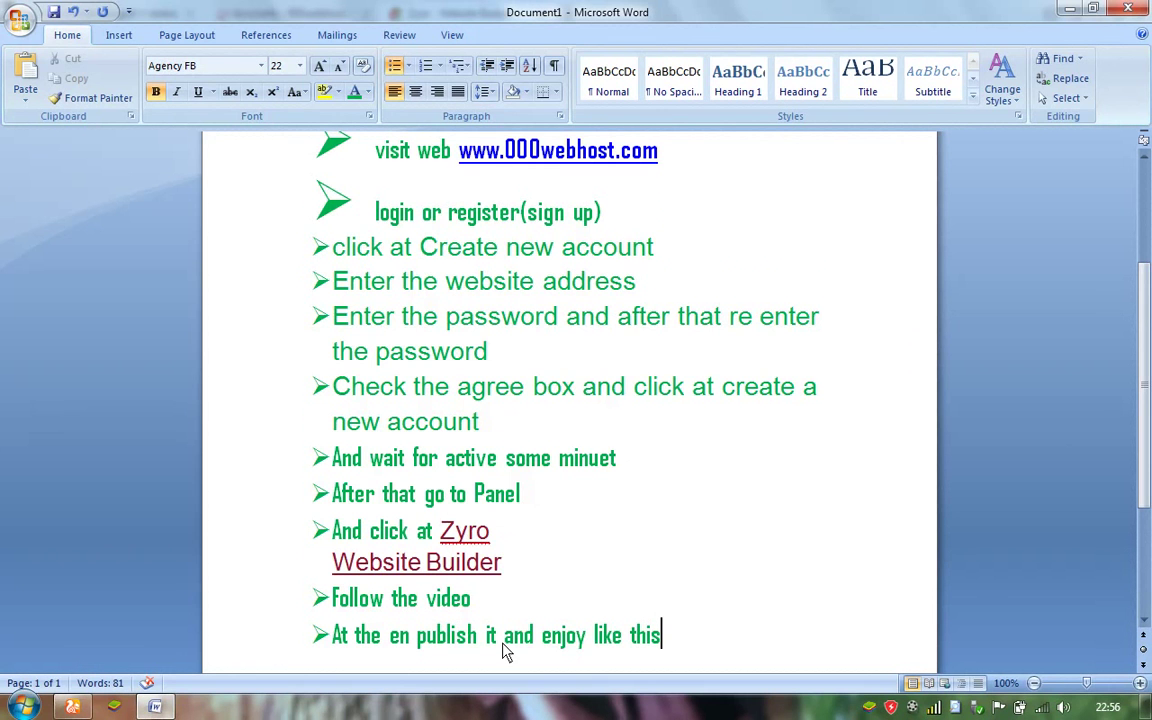
# Add a closing 'thanks for watching' bullet to the end of the Word notes.
pyautogui.press('Return')
pyautogui.write('than')
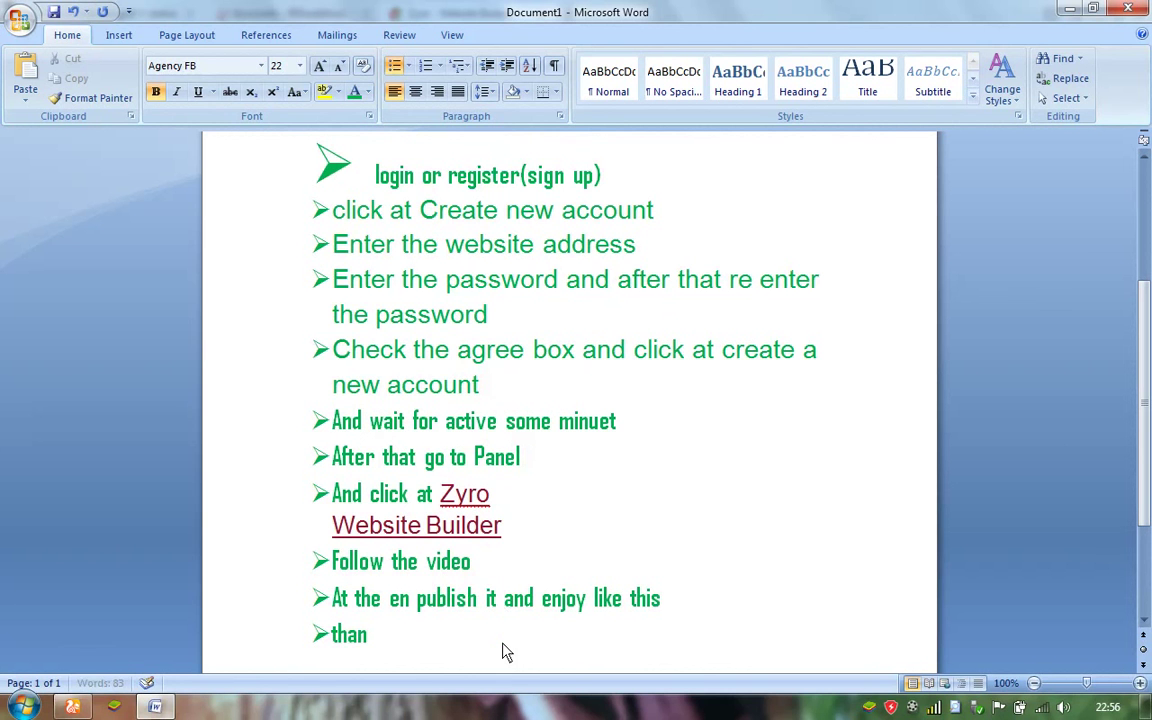
pyautogui.write('ks for watching')
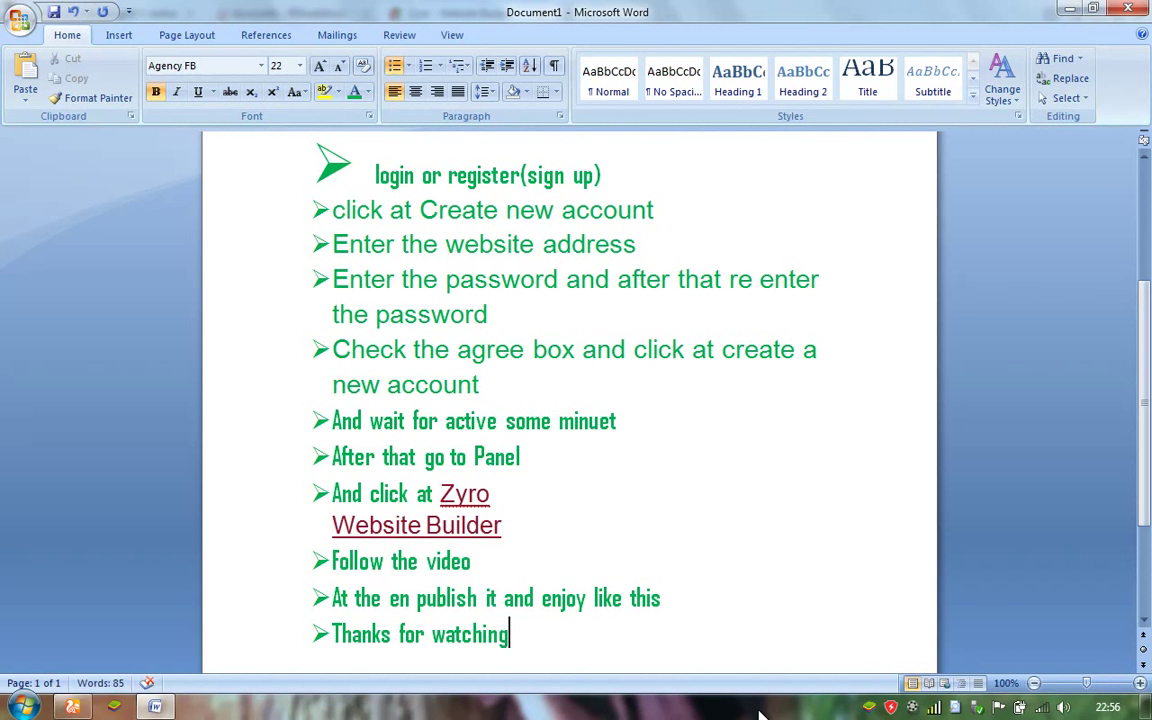
pyautogui.click(912, 708)
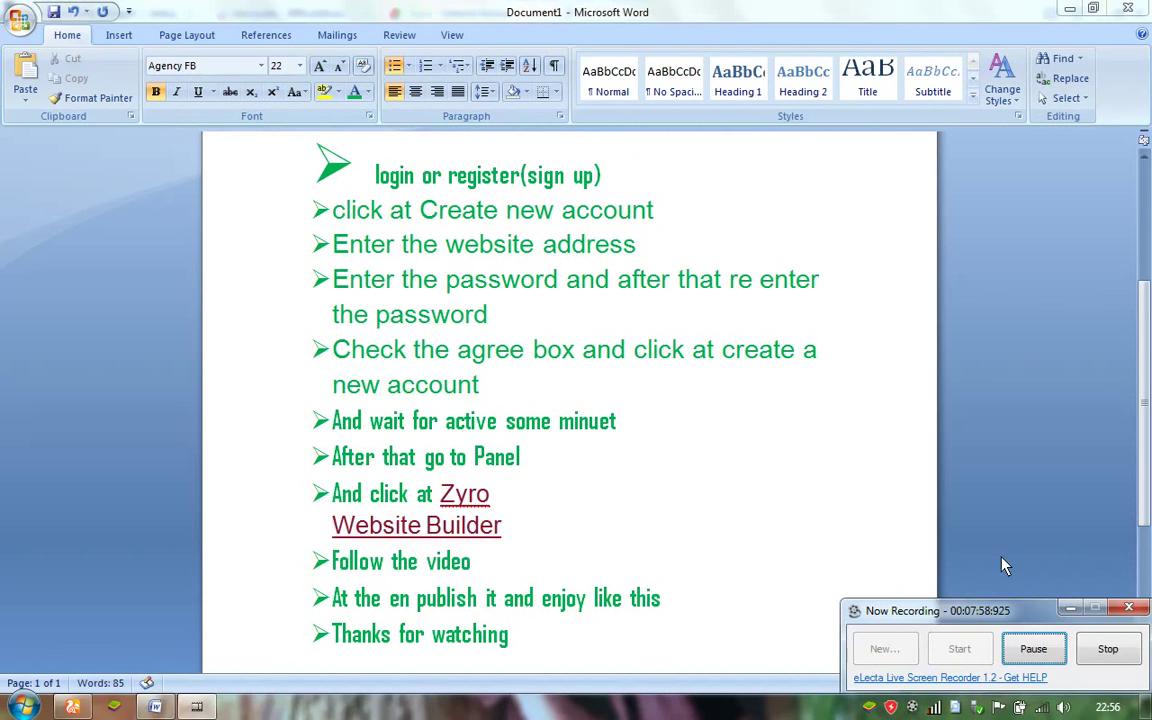